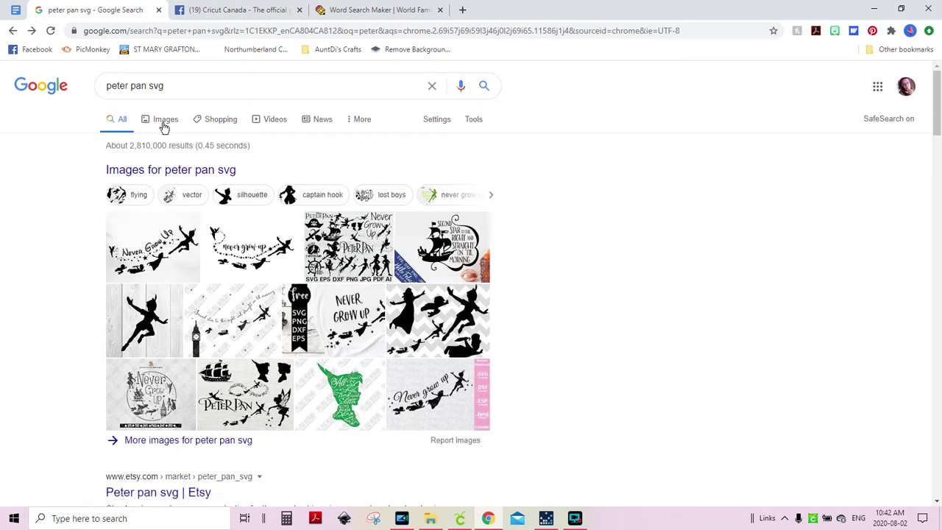
# Step: Show the image results for "peter pan svg" and open the preview of the "Never Grow Up" design with the star trail
pyautogui.click(166, 119)
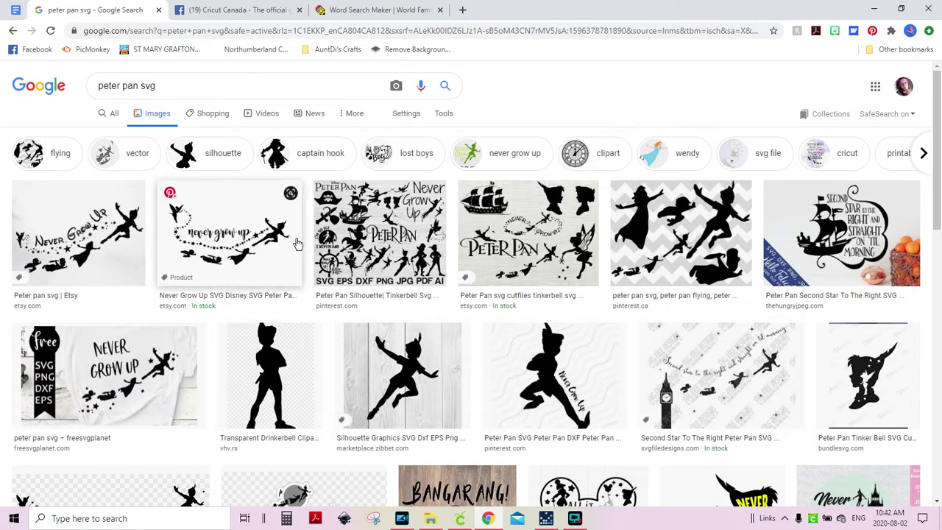
pyautogui.click(250, 239)
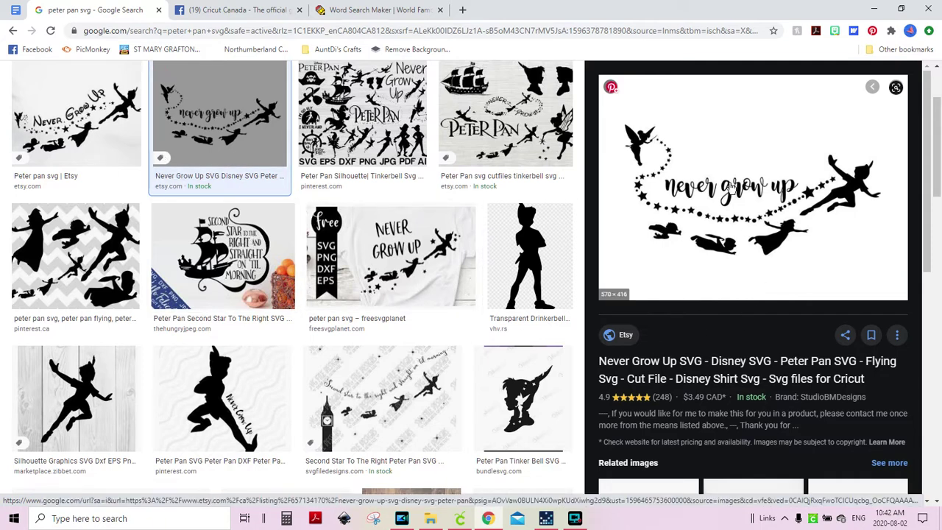
pyautogui.rightClick(731, 187)
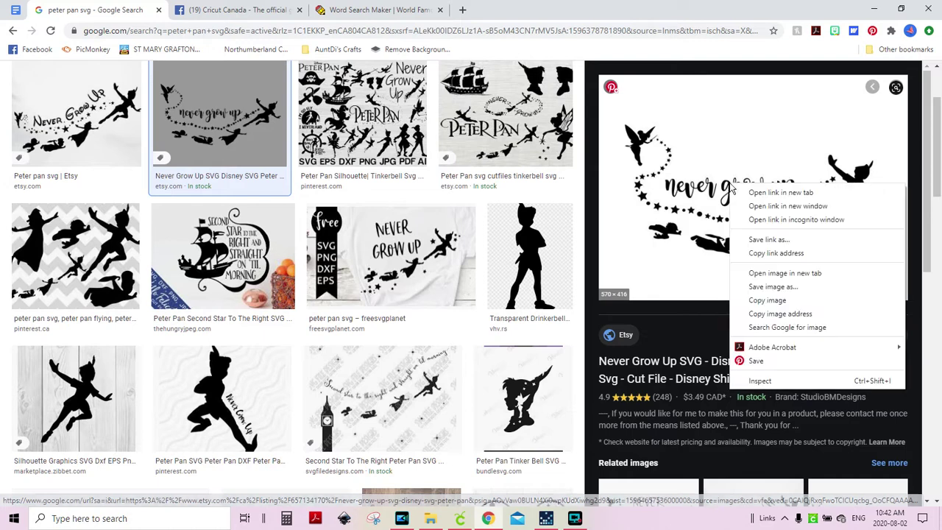
pyautogui.click(762, 287)
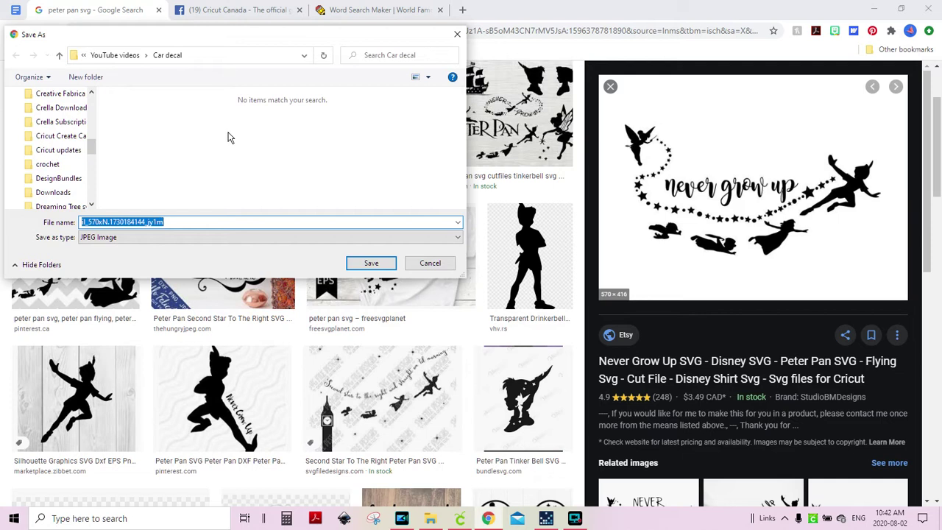
pyautogui.scroll(10, 92, 132)
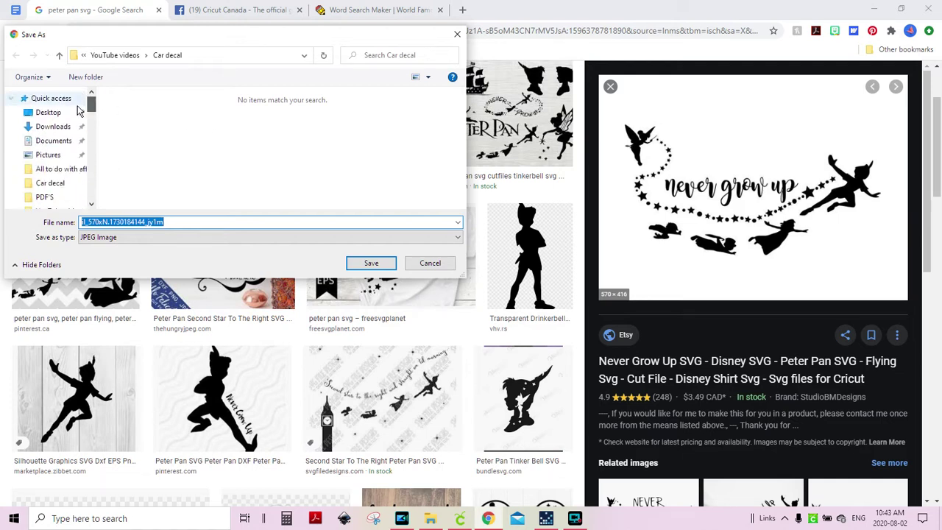
pyautogui.click(64, 116)
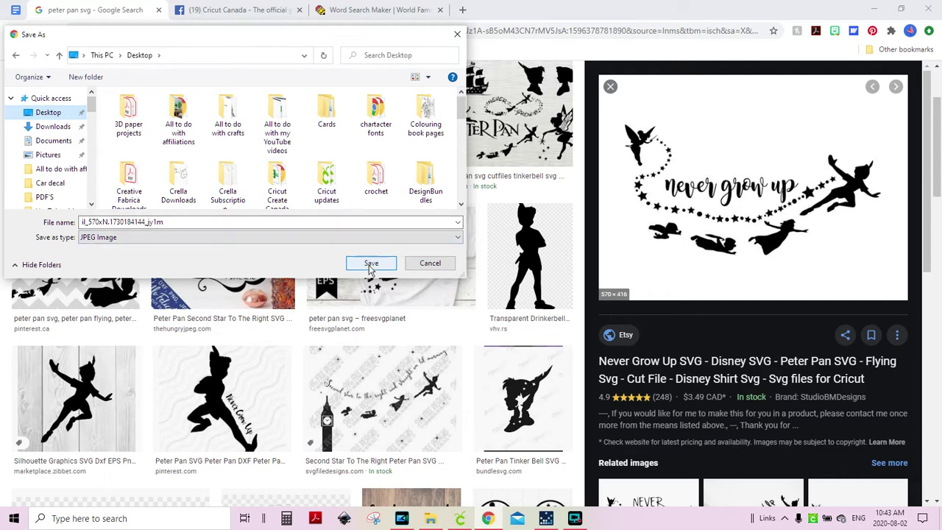
pyautogui.click(426, 264)
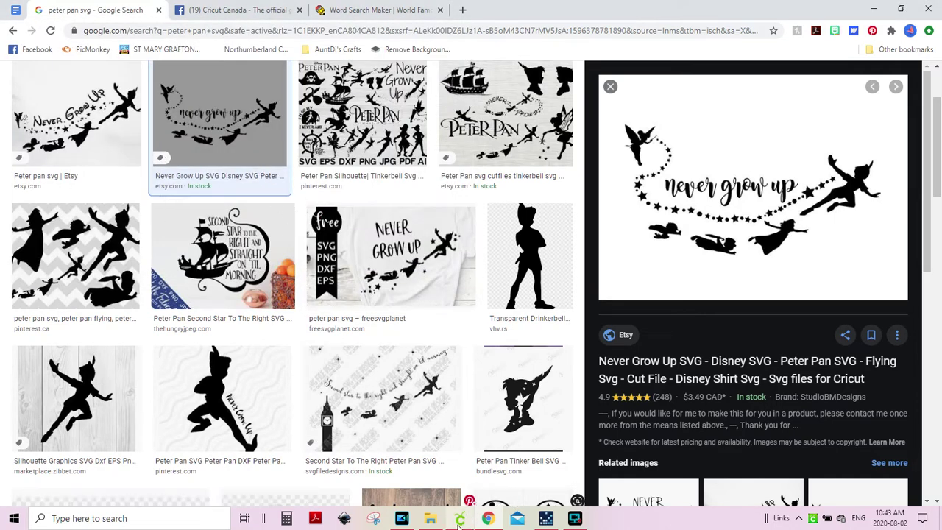
# Step: Switch to Cricut Design Space and start an image upload, browsing the computer for the file
pyautogui.moveTo(459, 520)
pyautogui.click(452, 424)
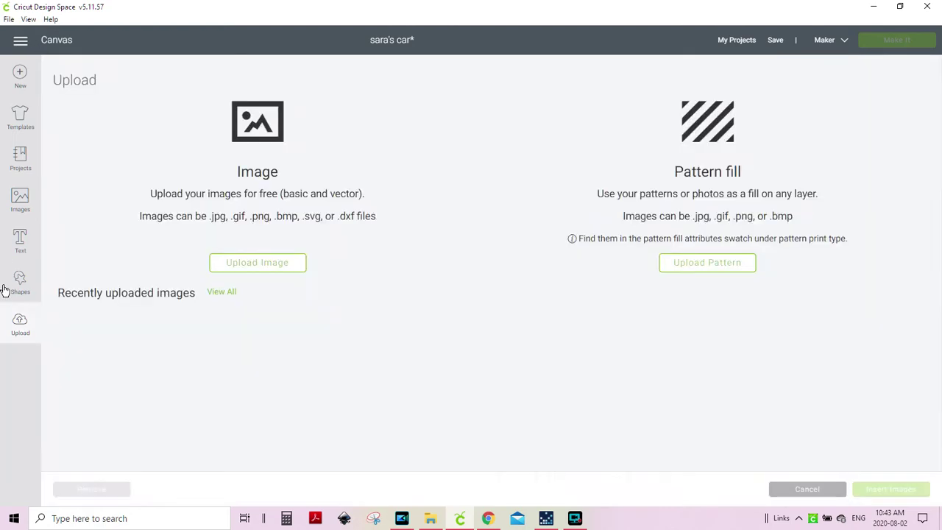
pyautogui.click(260, 268)
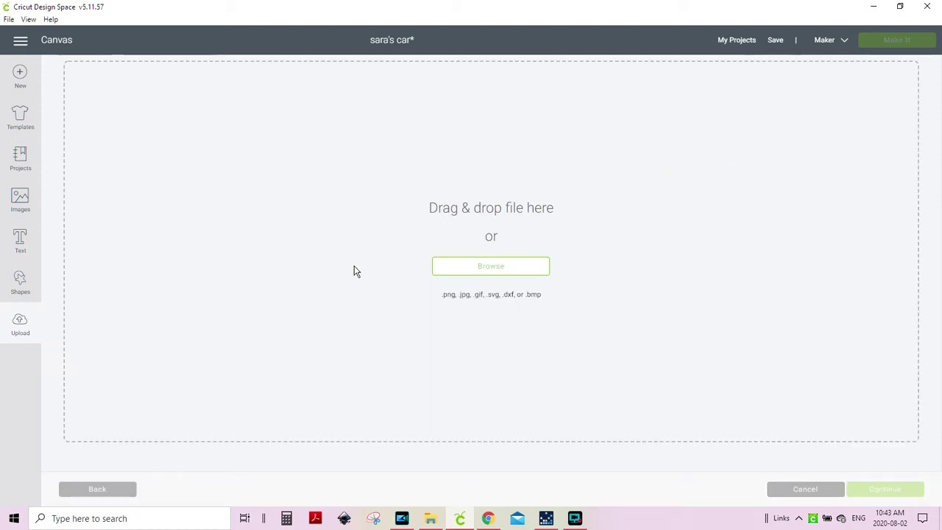
pyautogui.click(497, 269)
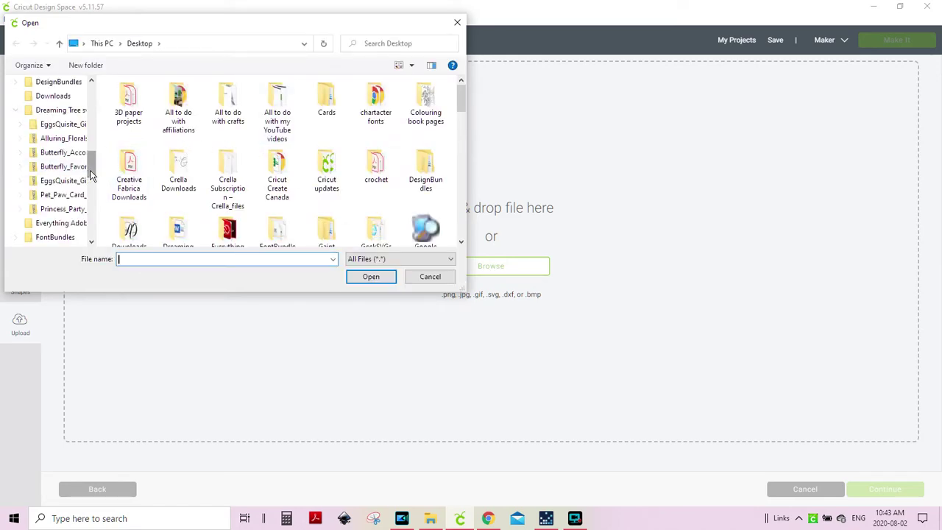
pyautogui.scroll(-2, 360, 148)
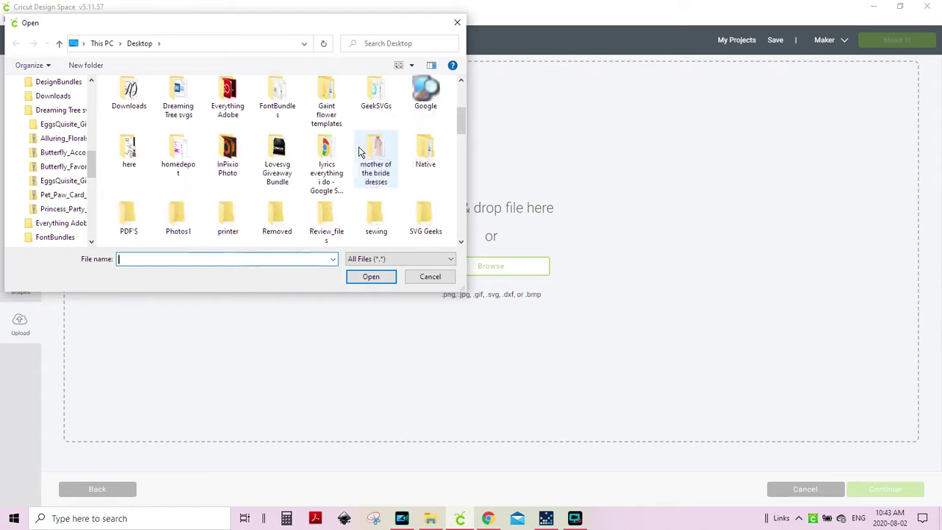
pyautogui.scroll(-4, 368, 155)
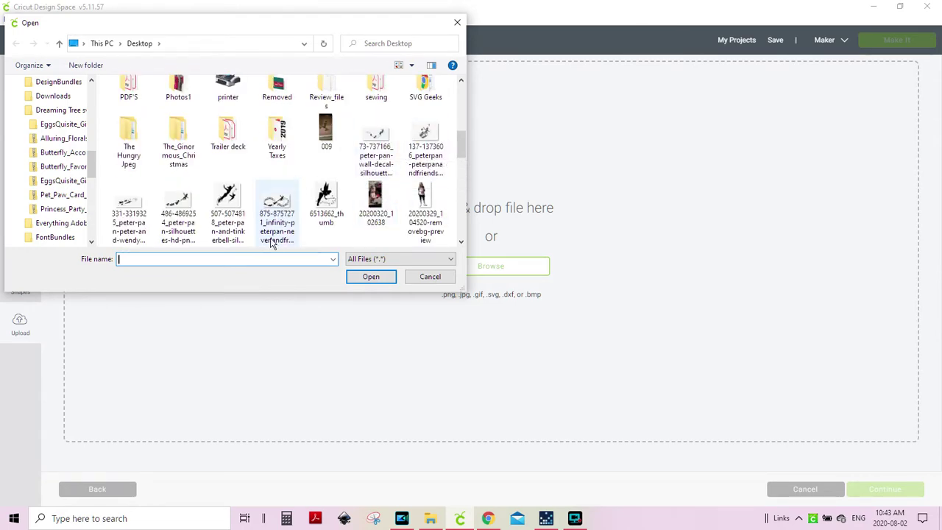
pyautogui.scroll(-1, 266, 215)
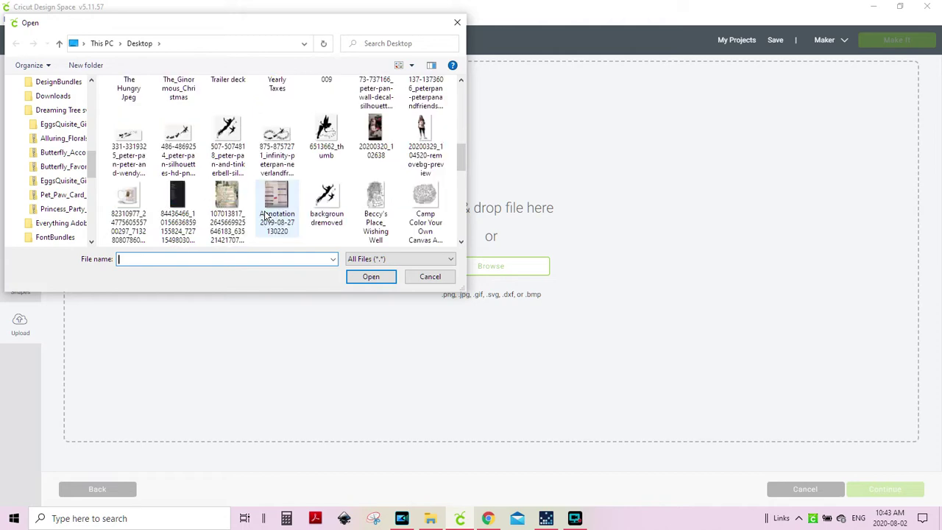
pyautogui.click(129, 134)
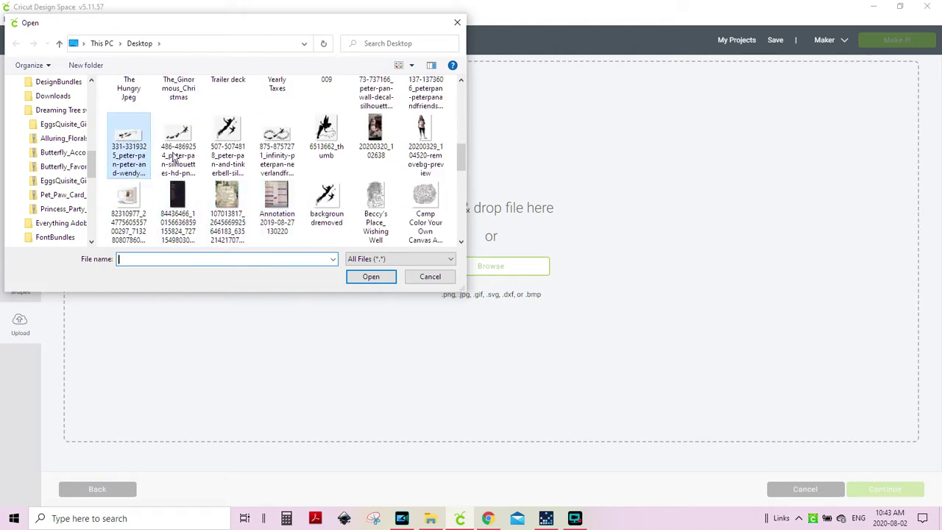
pyautogui.click(366, 278)
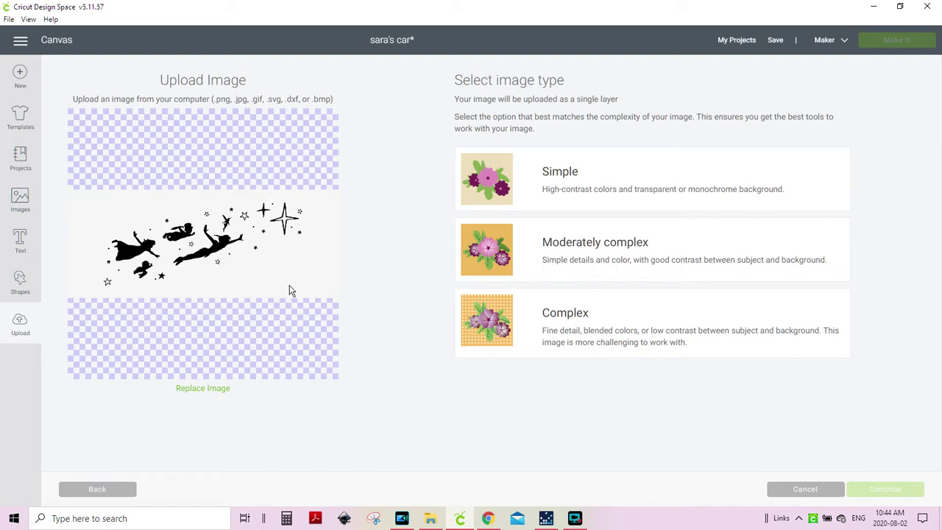
# Step: Set the image type to Complex and remove the plain background around the flying silhouettes
pyautogui.click(571, 324)
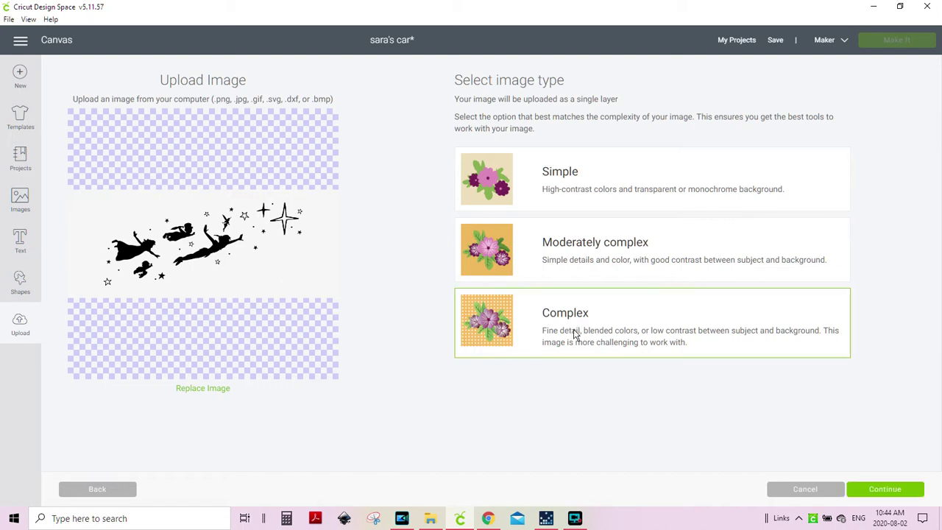
pyautogui.click(893, 498)
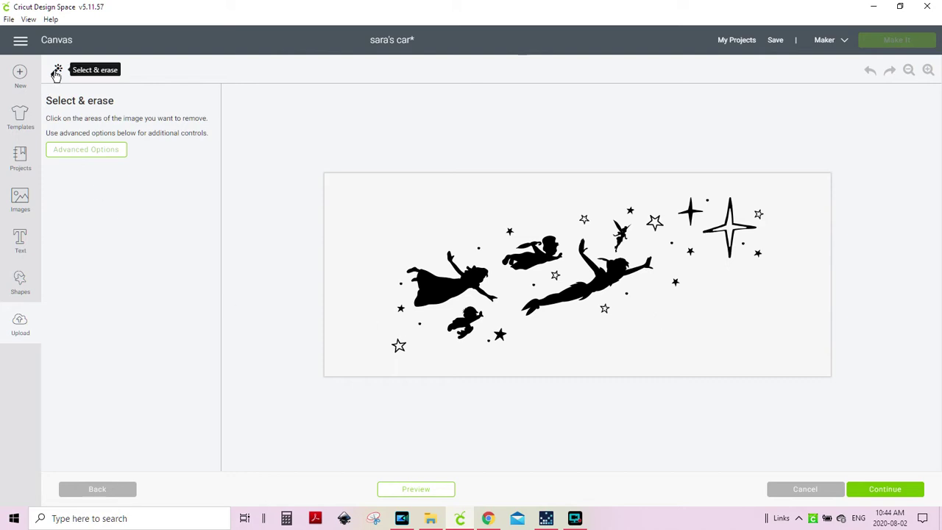
pyautogui.click(395, 217)
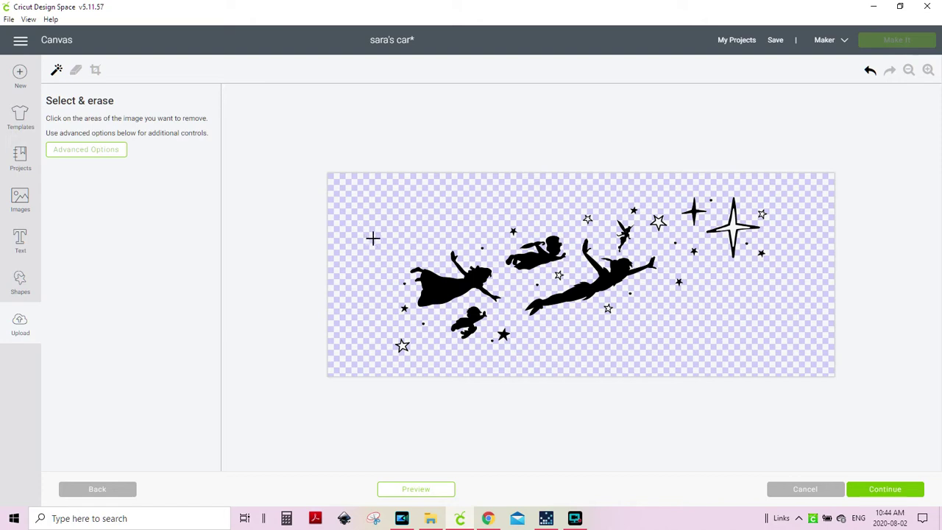
# Step: Erase all the stars and dots around the flying figures with a slightly enlarged eraser
pyautogui.click(75, 74)
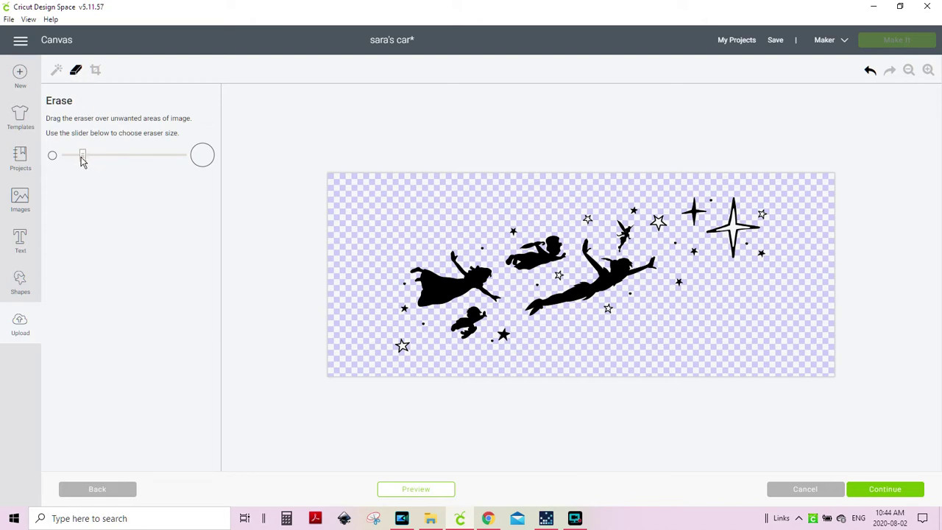
pyautogui.moveTo(84, 161); pyautogui.dragTo(89, 162)
pyautogui.moveTo(386, 339)
pyautogui.mouseDown()
pyautogui.moveTo(418, 356)
pyautogui.moveTo(393, 354)
pyautogui.moveTo(422, 326)
pyautogui.mouseUp()
pyautogui.moveTo(482, 353); pyautogui.dragTo(501, 337)
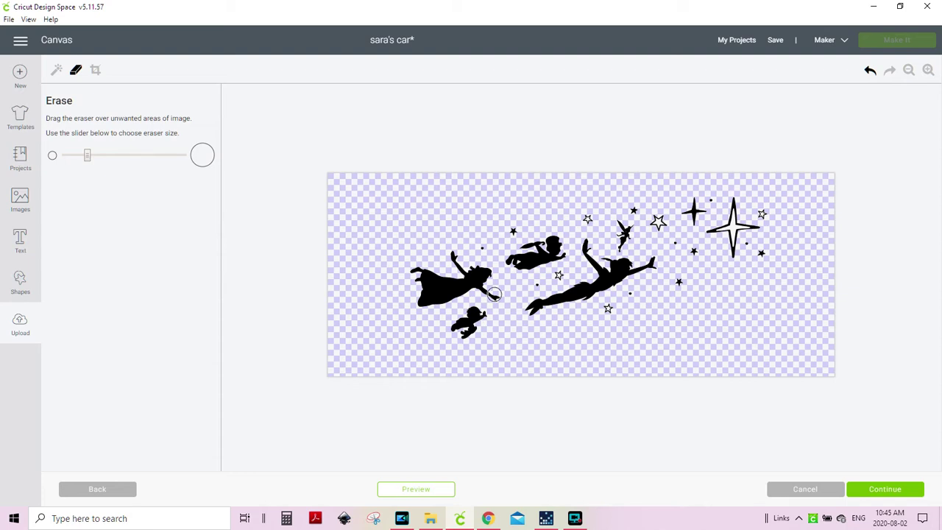
pyautogui.moveTo(469, 244)
pyautogui.mouseDown()
pyautogui.moveTo(515, 231)
pyautogui.moveTo(561, 274)
pyautogui.moveTo(529, 284)
pyautogui.moveTo(609, 311)
pyautogui.moveTo(630, 295)
pyautogui.moveTo(675, 294)
pyautogui.moveTo(739, 201)
pyautogui.moveTo(727, 249)
pyautogui.moveTo(728, 228)
pyautogui.moveTo(737, 259)
pyautogui.moveTo(764, 213)
pyautogui.moveTo(766, 259)
pyautogui.moveTo(740, 219)
pyautogui.moveTo(709, 206)
pyautogui.moveTo(690, 204)
pyautogui.moveTo(686, 215)
pyautogui.moveTo(702, 219)
pyautogui.moveTo(674, 246)
pyautogui.moveTo(699, 222)
pyautogui.moveTo(642, 221)
pyautogui.moveTo(612, 196)
pyautogui.moveTo(590, 217)
pyautogui.mouseUp()
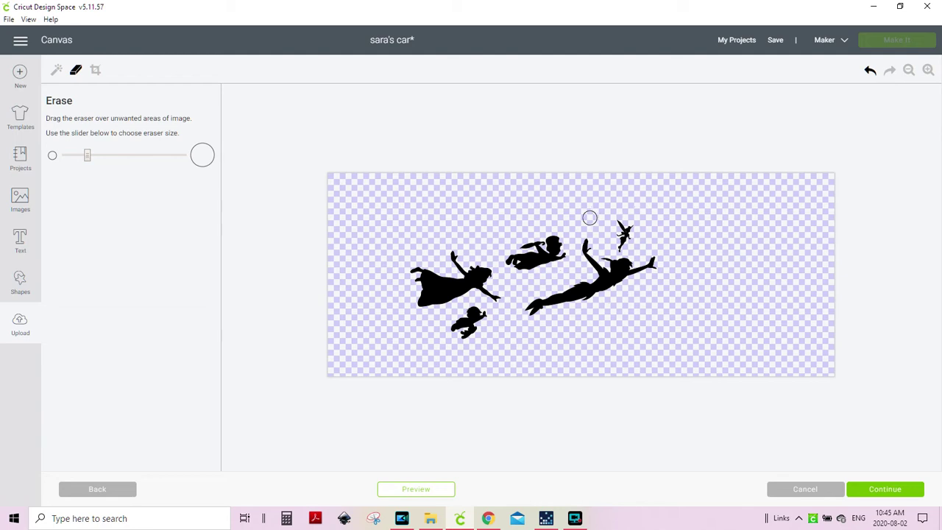
# Step: Save the cleaned-up silhouettes as a Cut image and insert the uploaded image onto the canvas
pyautogui.click(416, 490)
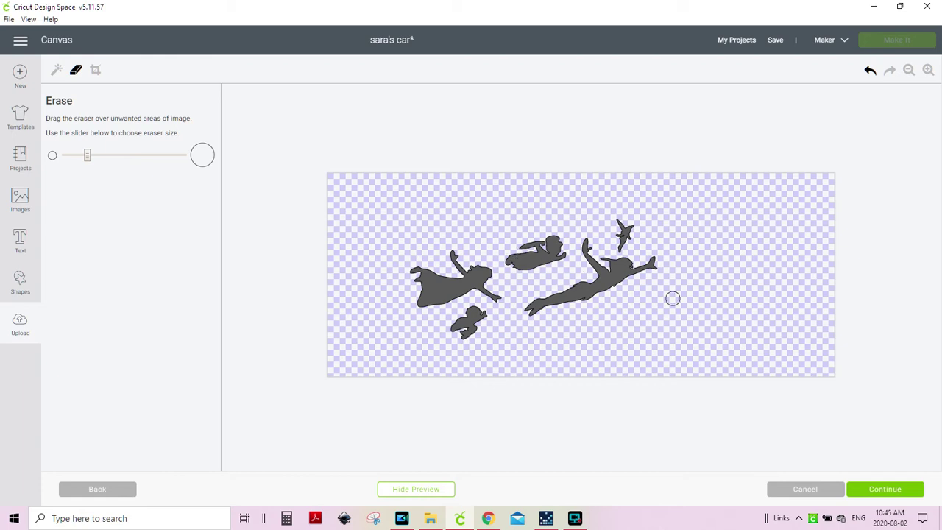
pyautogui.click(883, 491)
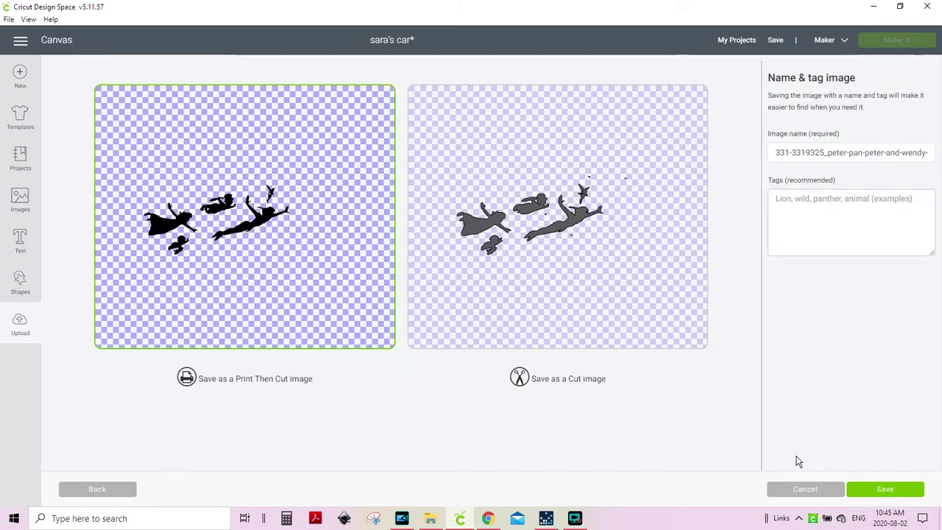
pyautogui.click(596, 300)
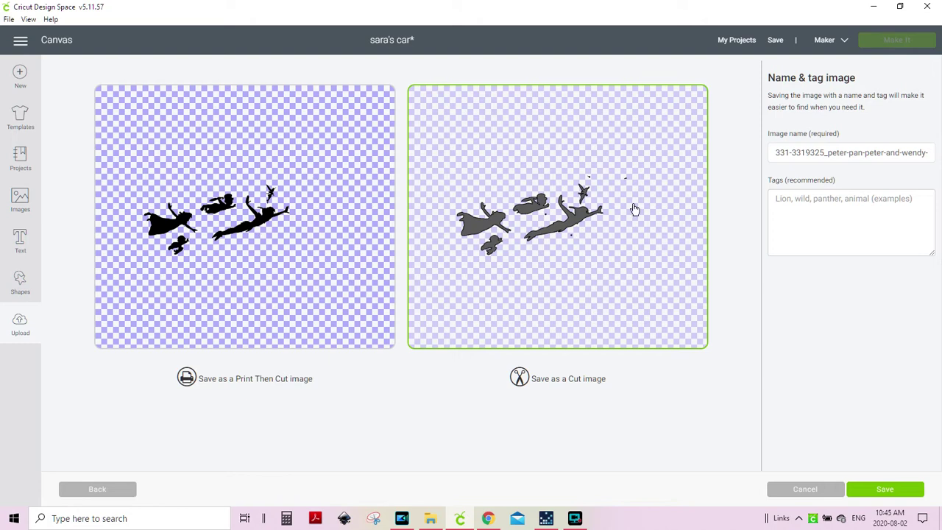
pyautogui.click(881, 499)
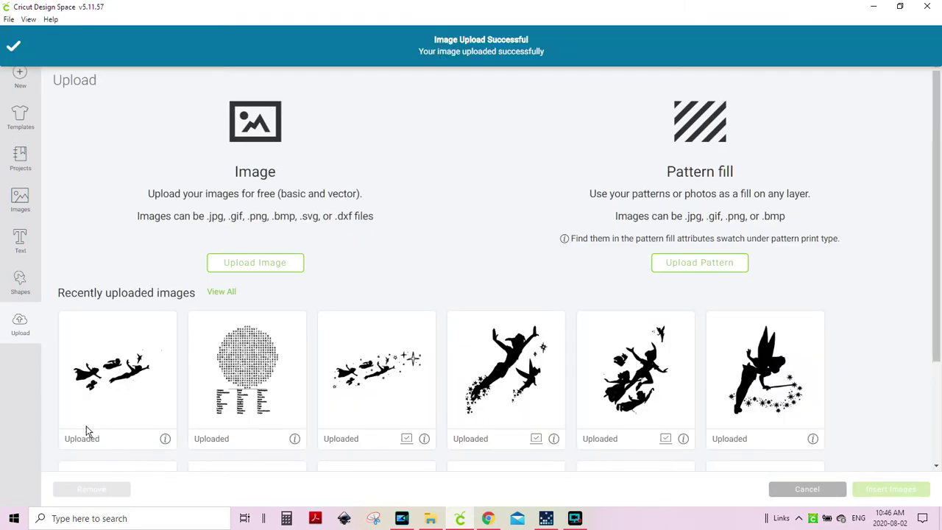
pyautogui.click(116, 366)
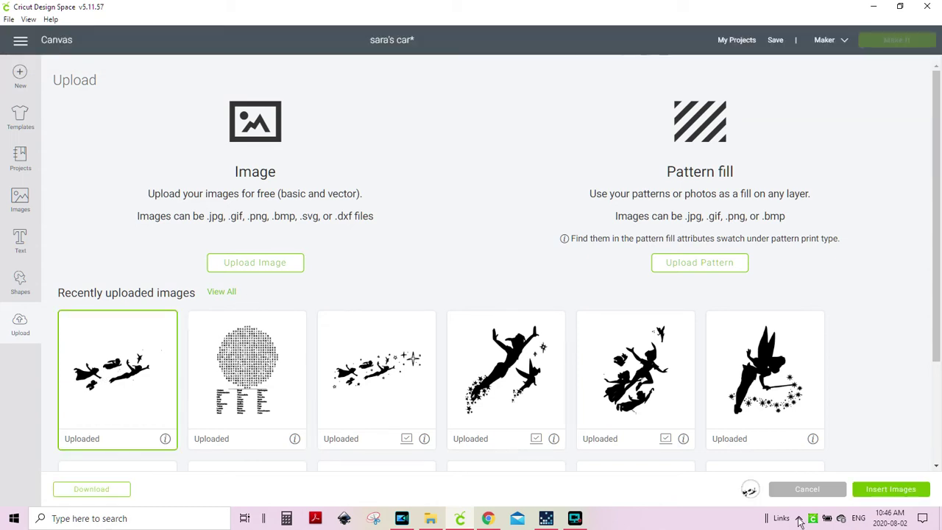
pyautogui.click(892, 497)
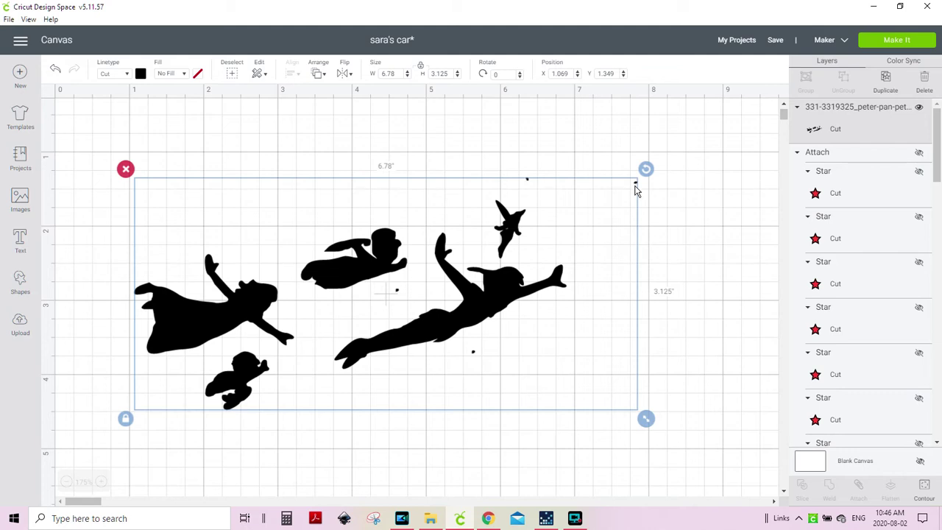
# Step: Hide all contours of the inserted image, turning back on only the five flying figures to drop the leftover specks
pyautogui.click(925, 490)
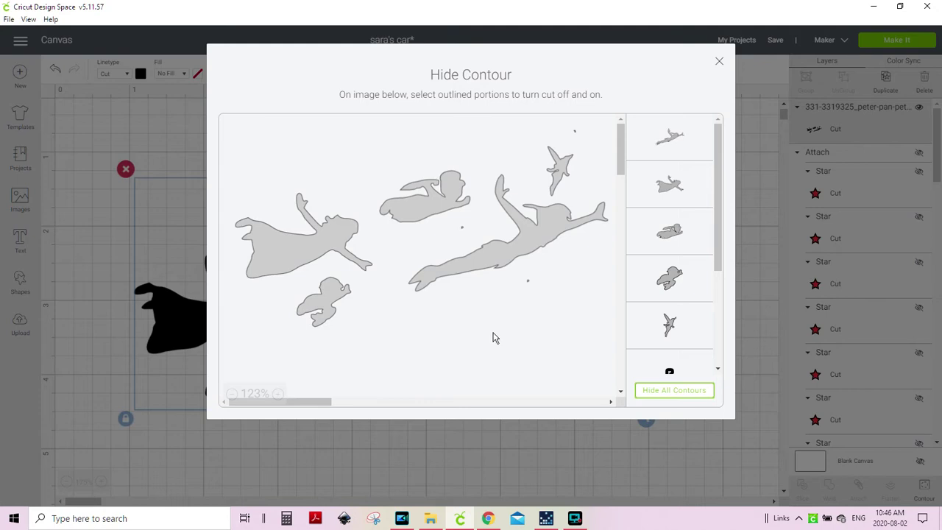
pyautogui.click(676, 397)
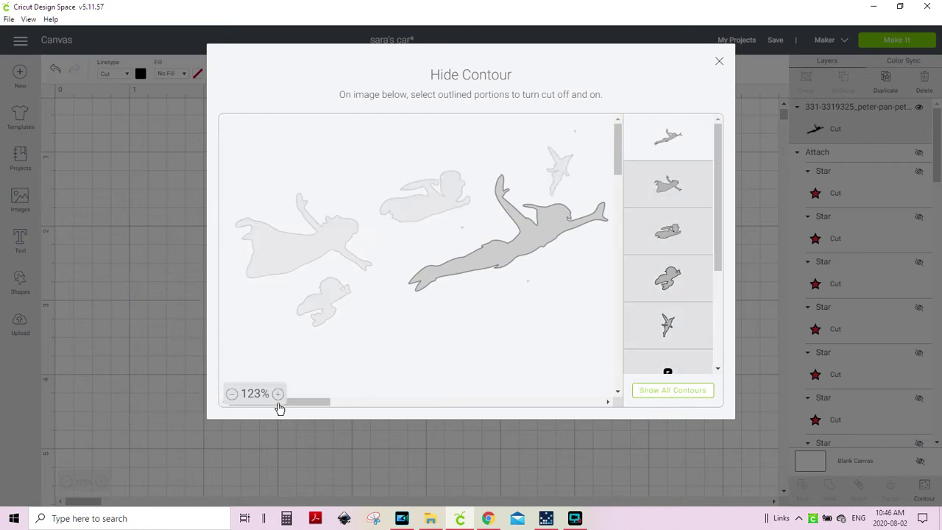
pyautogui.click(326, 319)
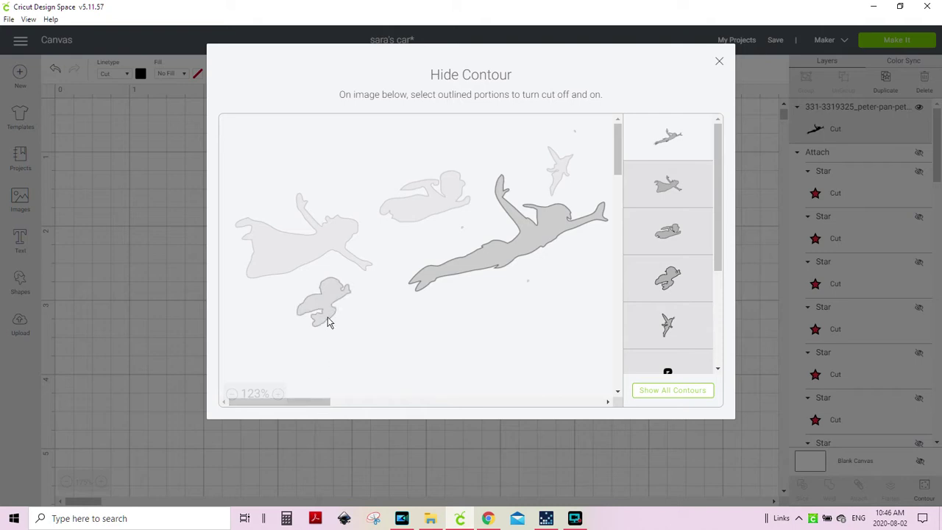
pyautogui.click(302, 249)
pyautogui.click(449, 197)
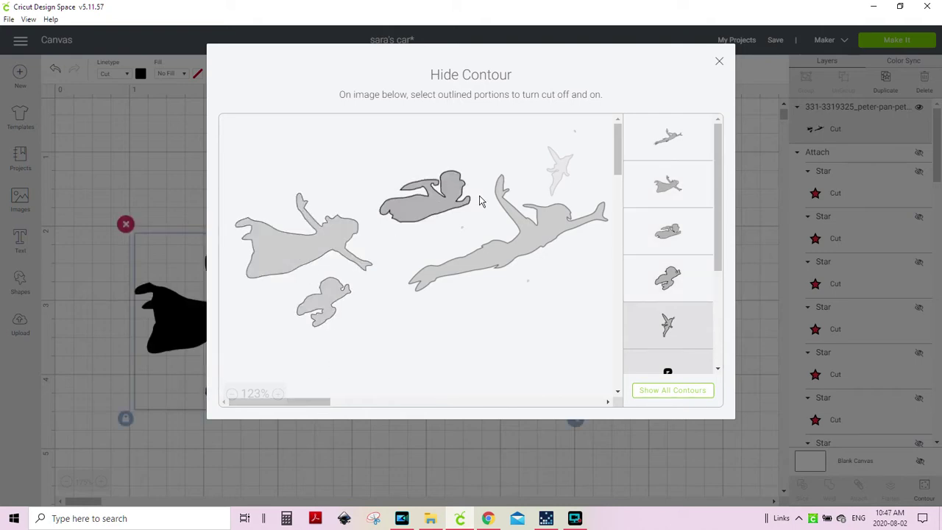
pyautogui.click(557, 165)
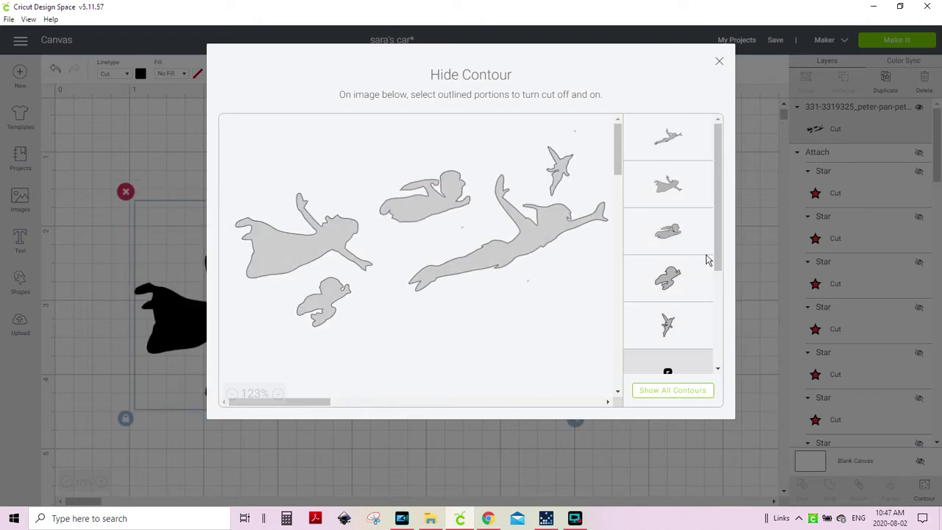
pyautogui.click(742, 218)
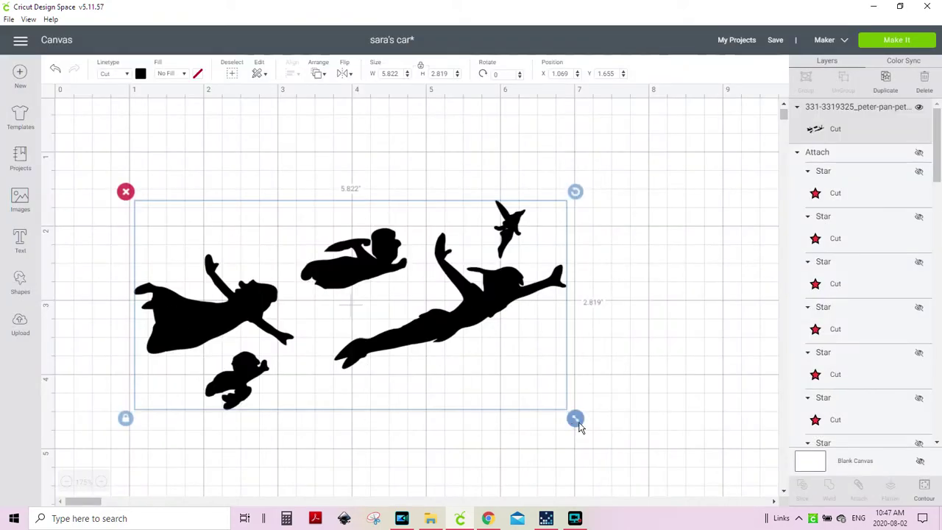
# Step: Enlarge the silhouette image to about 6.6 by 3.2 inches, and delete it from the canvas
pyautogui.moveTo(578, 422); pyautogui.dragTo(634, 449)
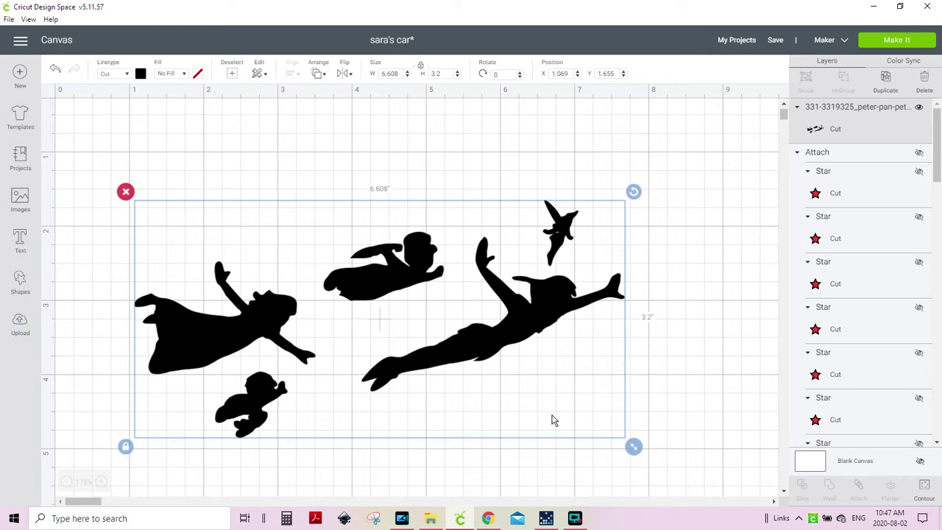
pyautogui.click(125, 191)
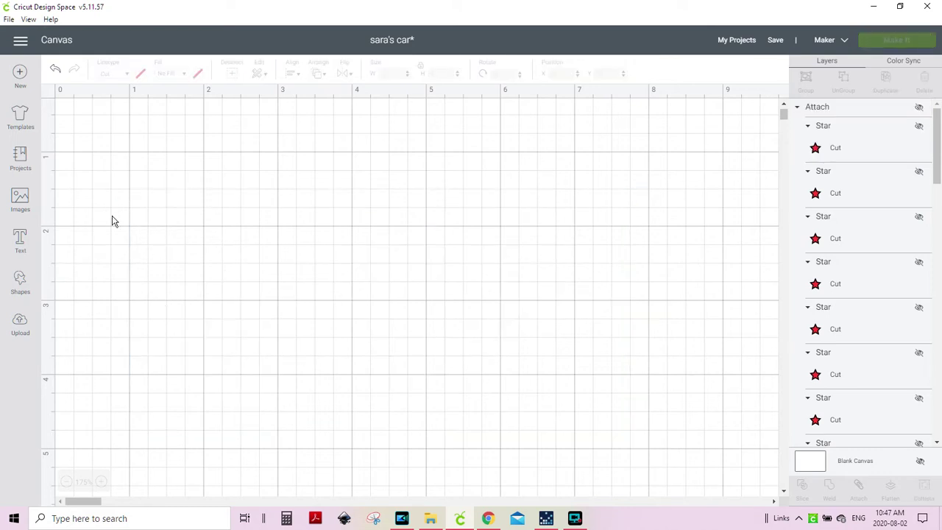
# Step: Insert the previously uploaded thisonealso image with its stars onto the canvas, and move it up and left
pyautogui.click(18, 331)
pyautogui.click(355, 386)
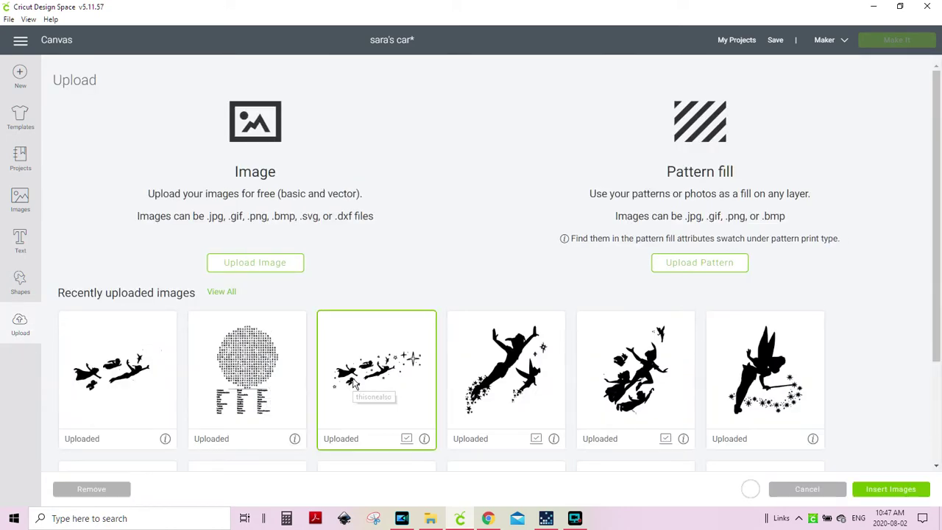
pyautogui.click(904, 499)
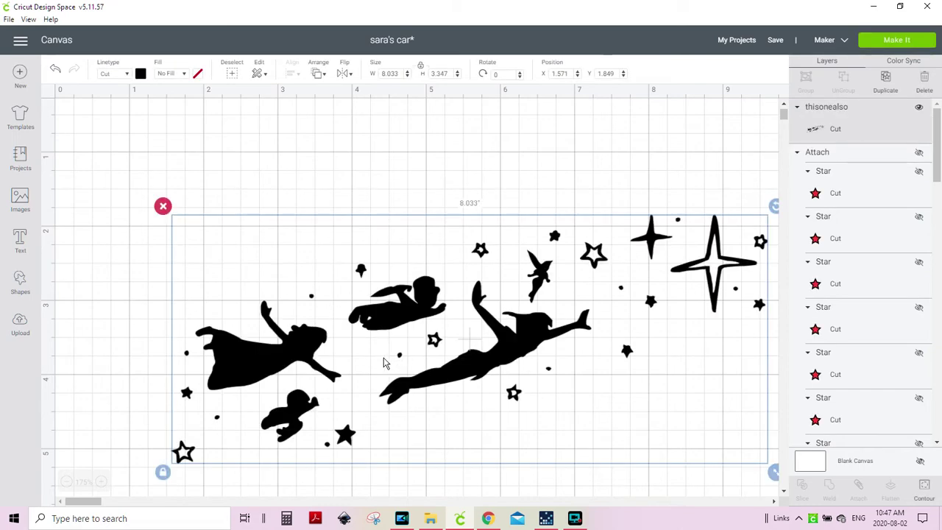
pyautogui.moveTo(383, 362); pyautogui.dragTo(353, 343)
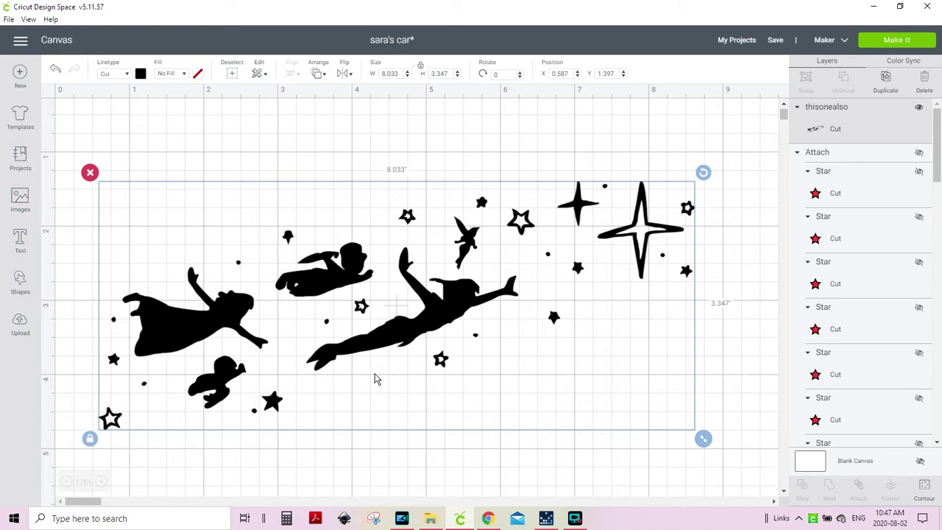
# Step: Hide all contours of the thisonealso image except the five flying figures, and move the figures up and right on the canvas
pyautogui.click(923, 499)
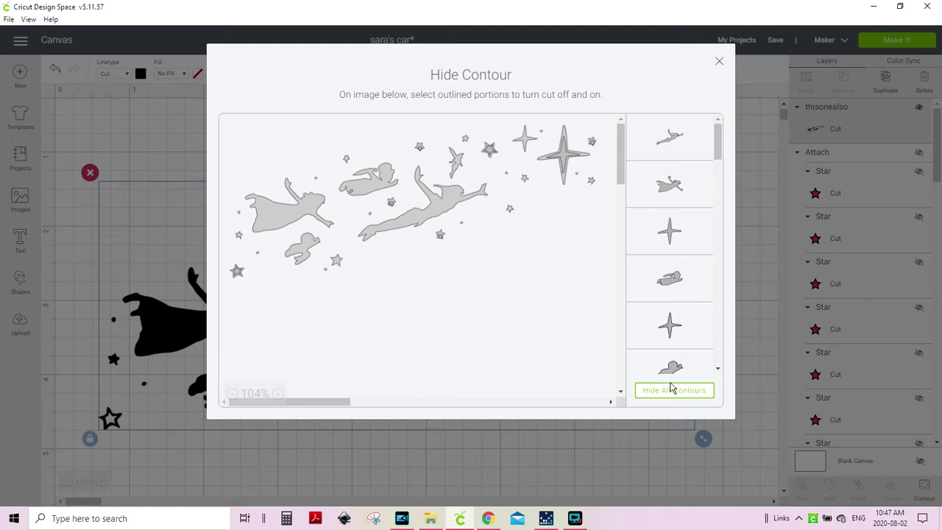
pyautogui.moveTo(725, 141); pyautogui.dragTo(725, 274)
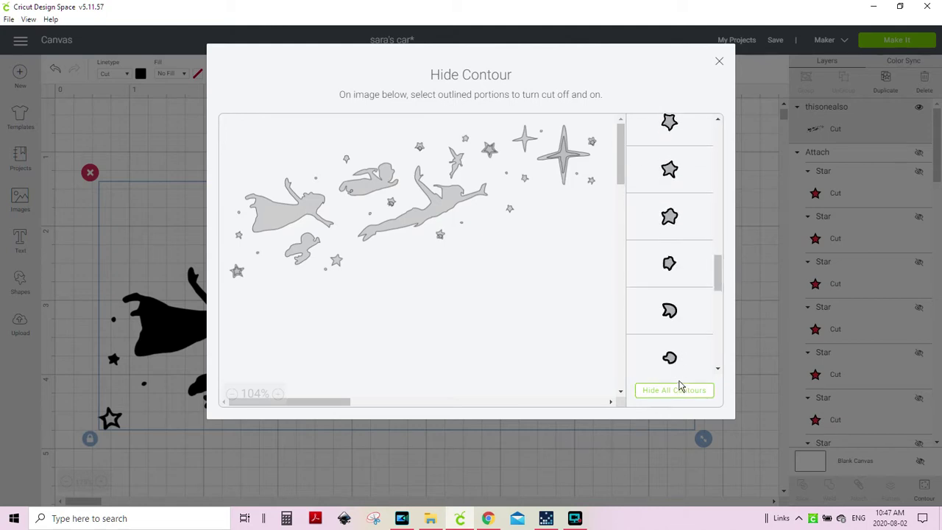
pyautogui.click(681, 392)
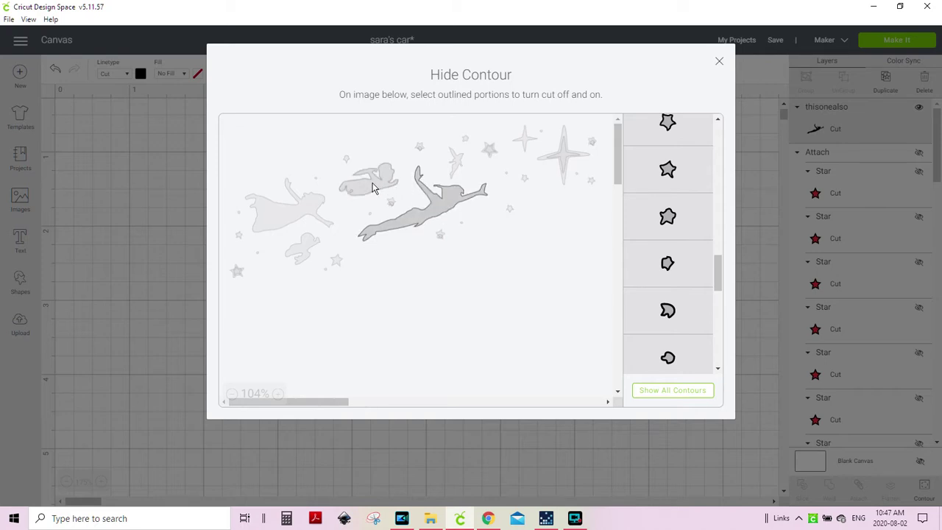
pyautogui.click(455, 159)
pyautogui.click(301, 213)
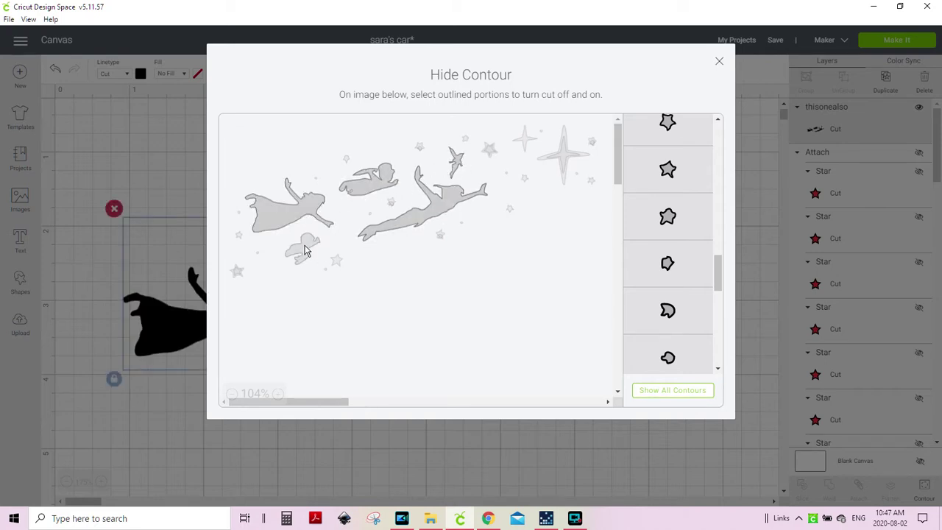
pyautogui.click(303, 248)
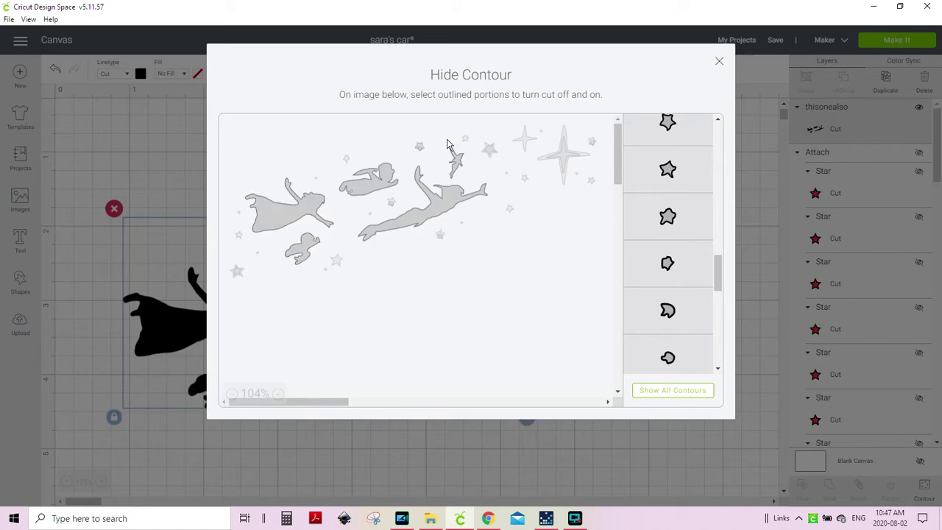
pyautogui.click(720, 65)
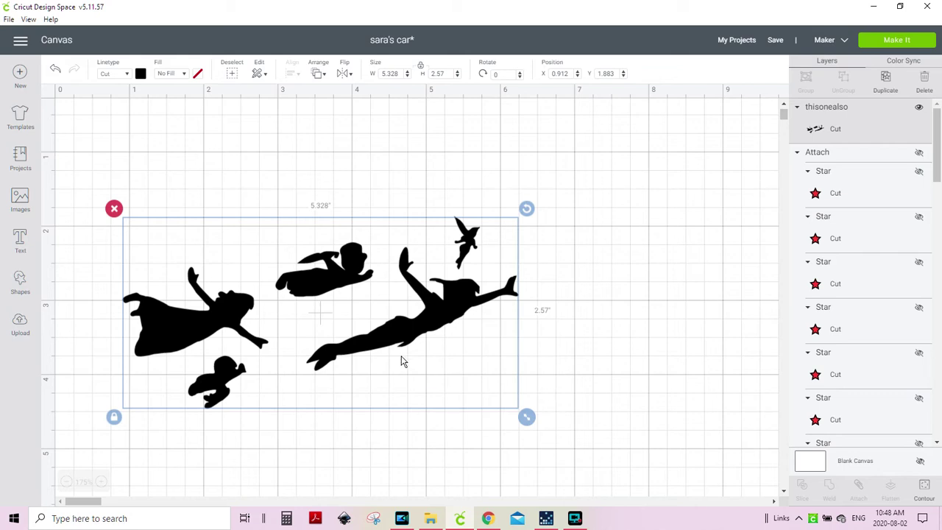
pyautogui.moveTo(404, 329); pyautogui.dragTo(493, 295)
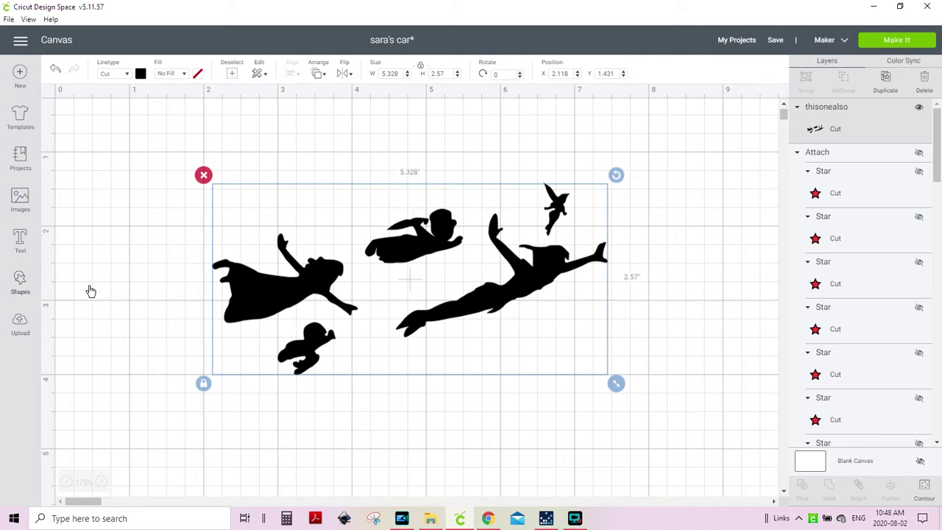
# Step: Add a star shape, shrink it to about 0.21 by 0.20 inches, and place it between the girl's hand and Peter Pan's feet
pyautogui.click(20, 281)
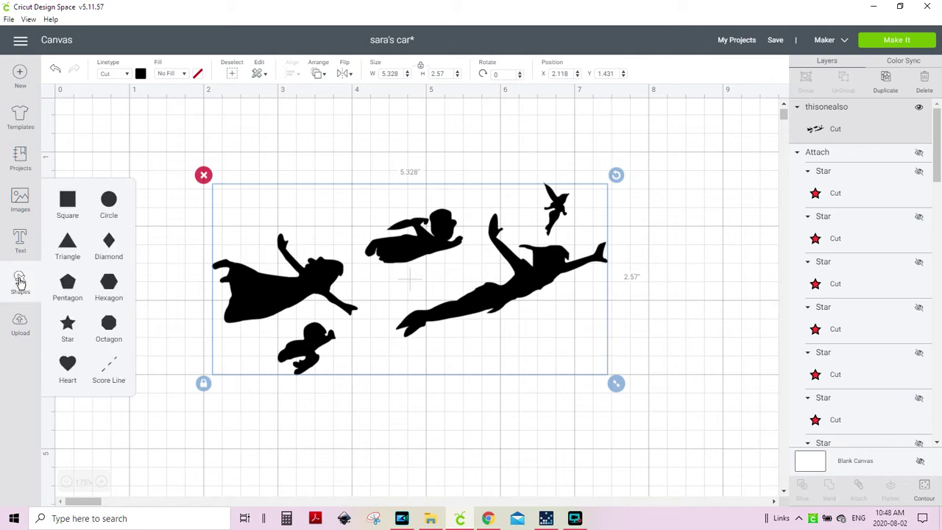
pyautogui.click(65, 329)
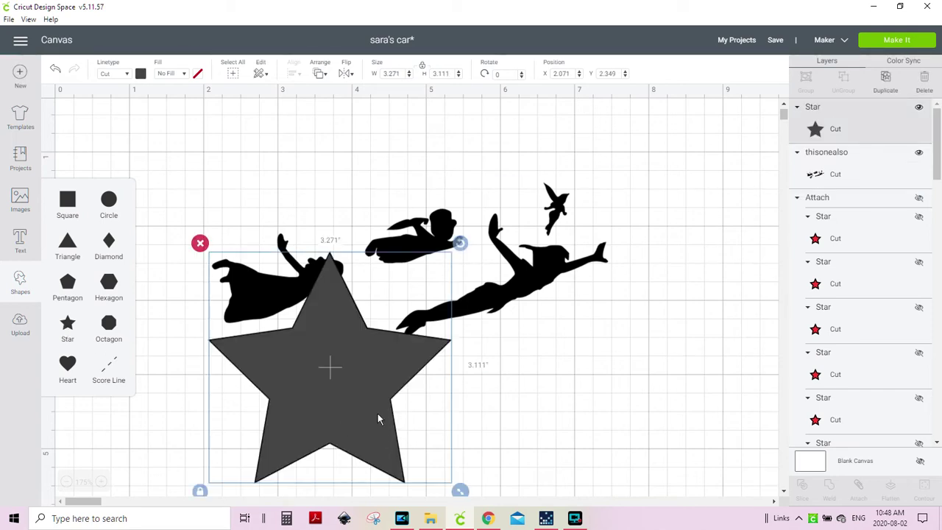
pyautogui.moveTo(378, 419); pyautogui.dragTo(203, 358)
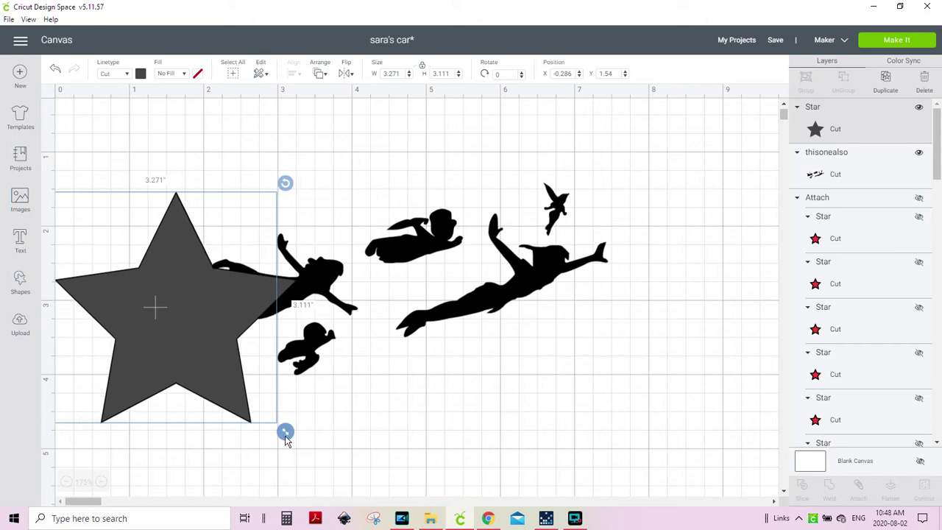
pyautogui.moveTo(286, 436); pyautogui.dragTo(177, 332)
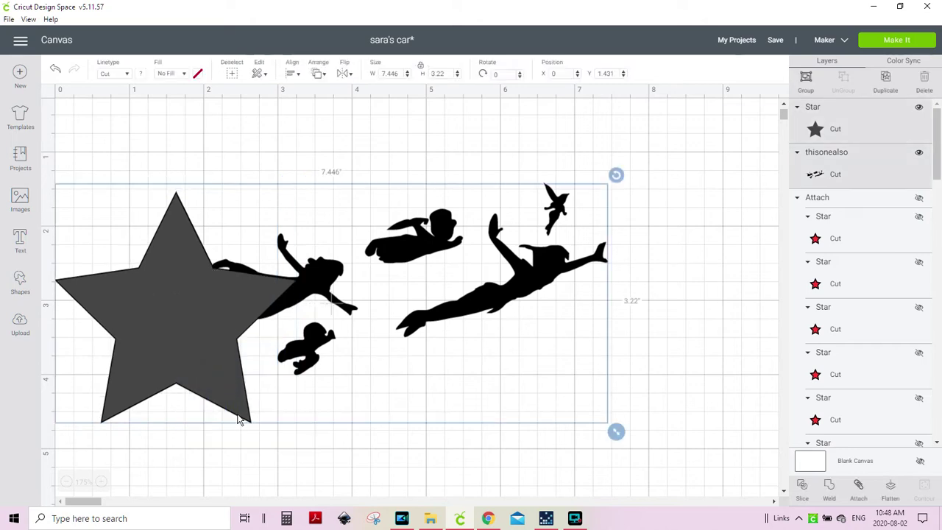
pyautogui.click(275, 454)
pyautogui.click(224, 374)
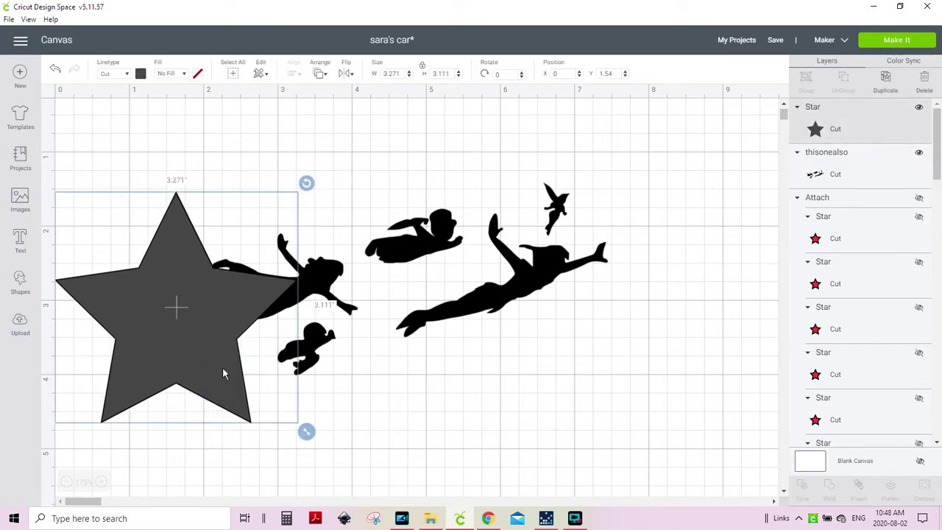
pyautogui.moveTo(307, 432); pyautogui.dragTo(94, 239)
pyautogui.moveTo(79, 208); pyautogui.dragTo(386, 331)
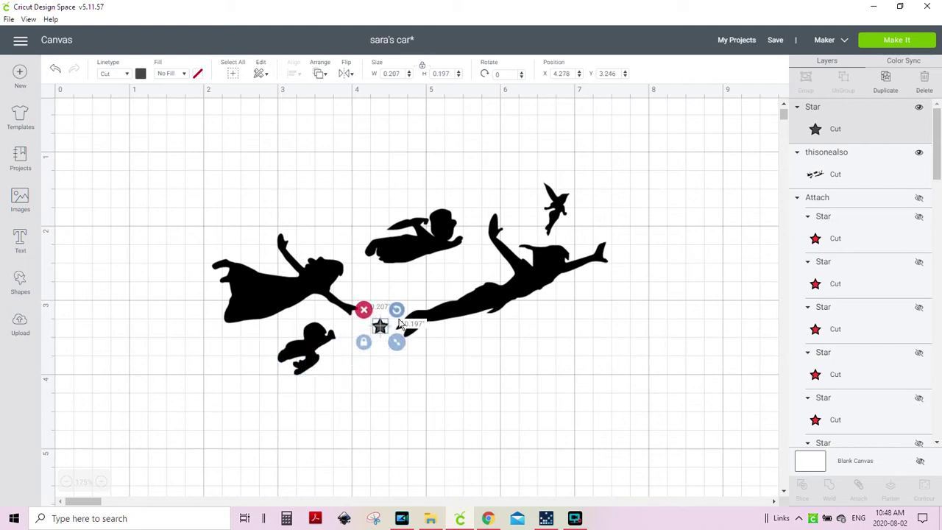
# Step: Duplicate the small star four times, placing one copy below the upper boy and three around the lower-left figures
pyautogui.click(886, 79)
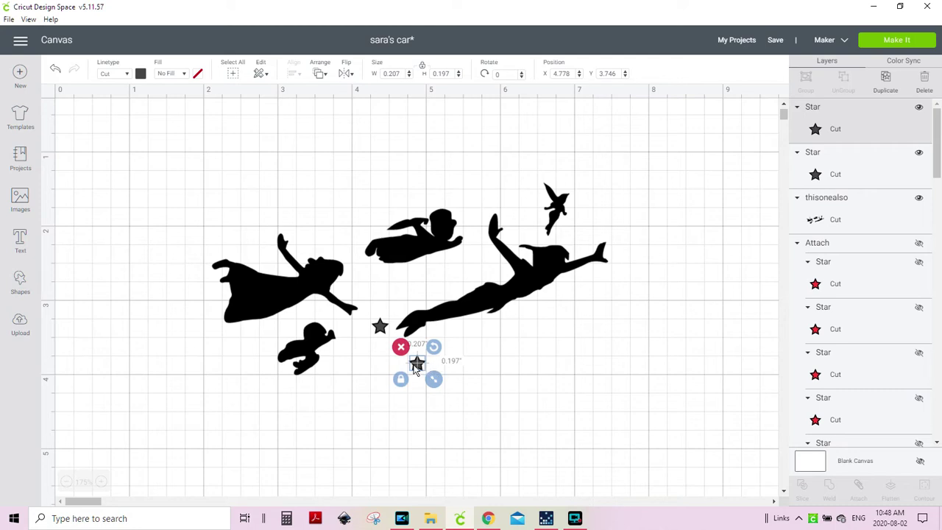
pyautogui.moveTo(418, 362); pyautogui.dragTo(416, 287)
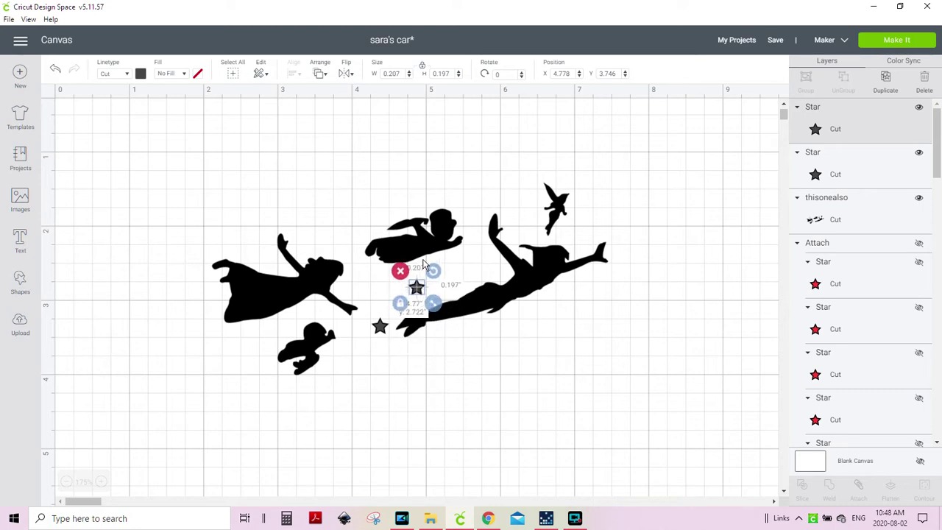
pyautogui.click(885, 80)
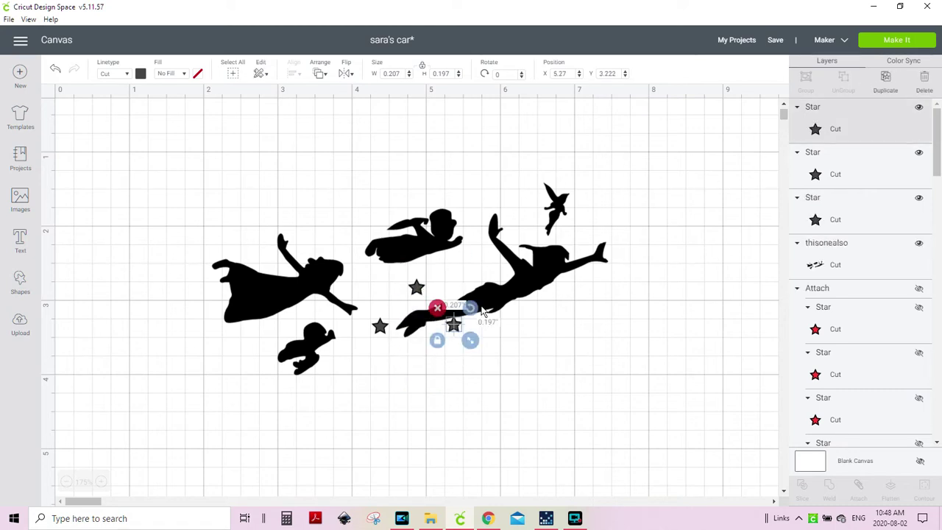
pyautogui.moveTo(390, 306); pyautogui.dragTo(272, 328)
pyautogui.click(886, 80)
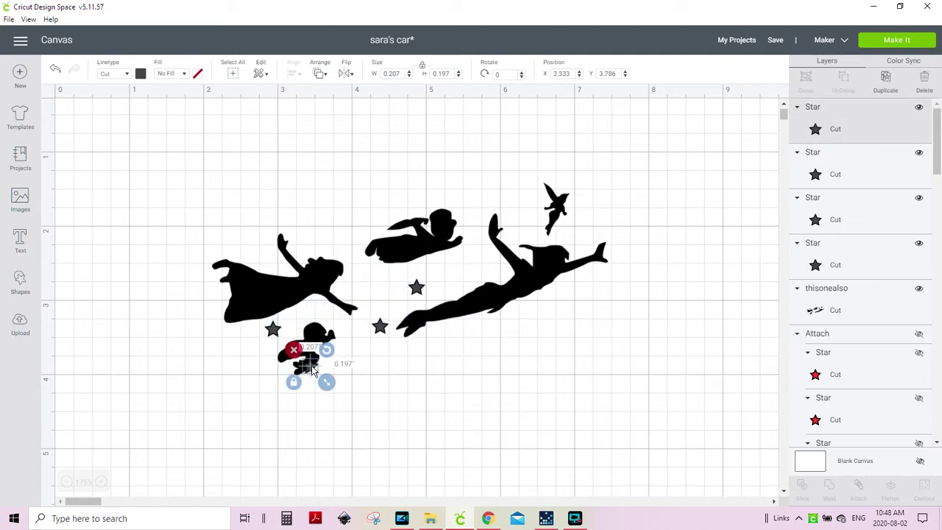
pyautogui.moveTo(313, 371); pyautogui.dragTo(270, 390)
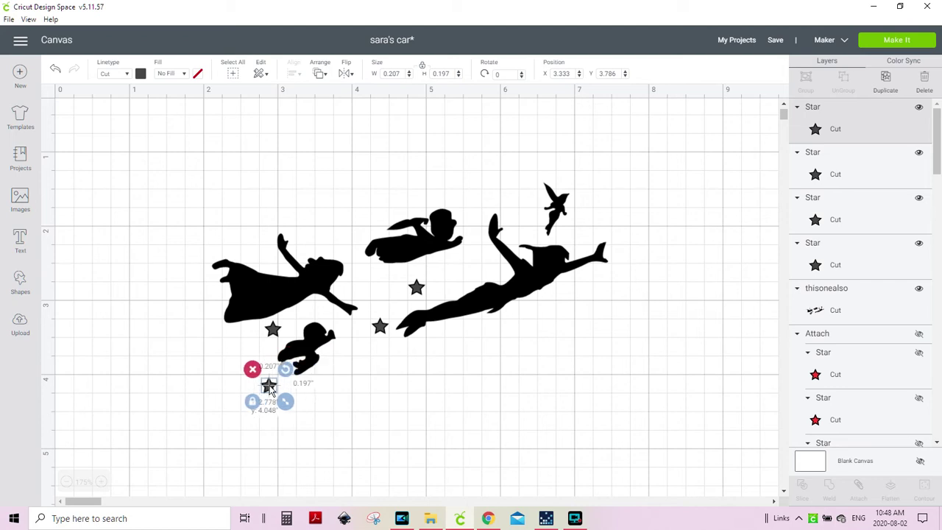
pyautogui.click(886, 78)
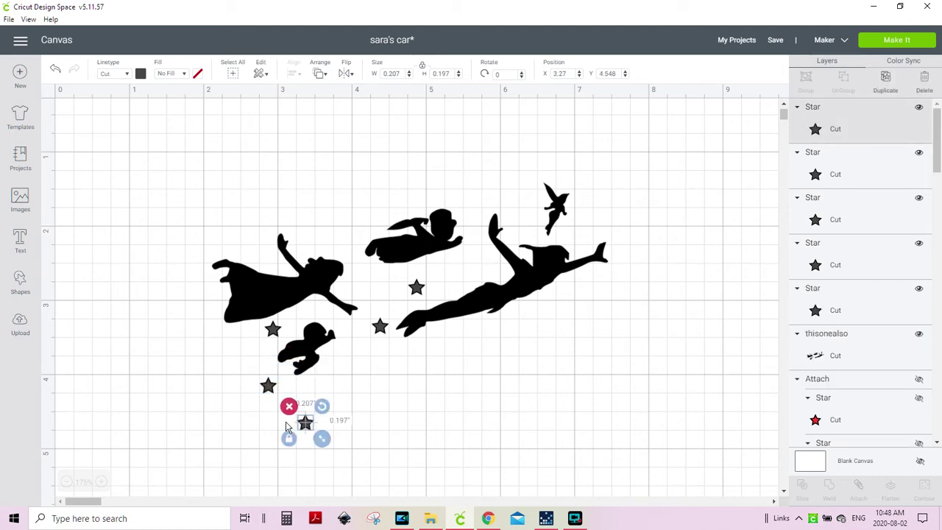
pyautogui.moveTo(287, 427); pyautogui.dragTo(211, 391)
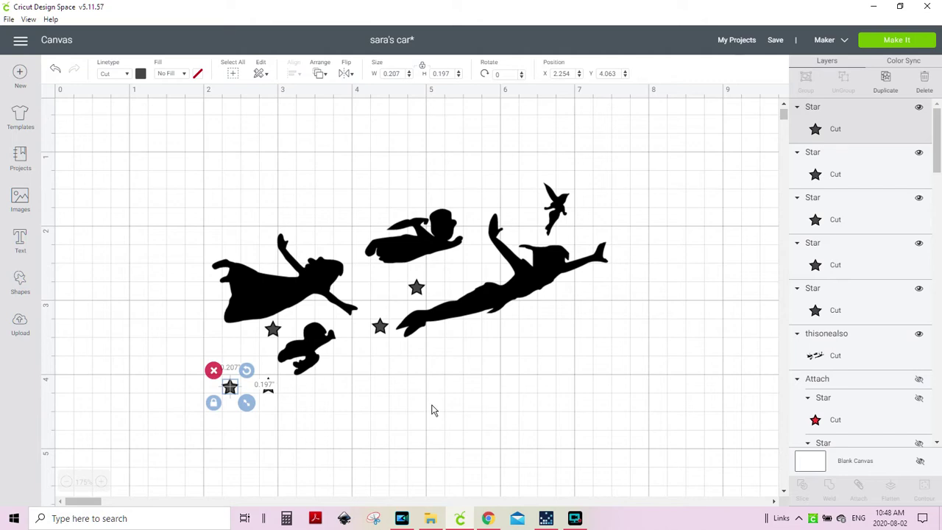
# Step: Duplicate a small star, enlarge it to about 0.49 by 0.46 inches below Peter Pan, and spread three copies of it around the figures
pyautogui.click(885, 78)
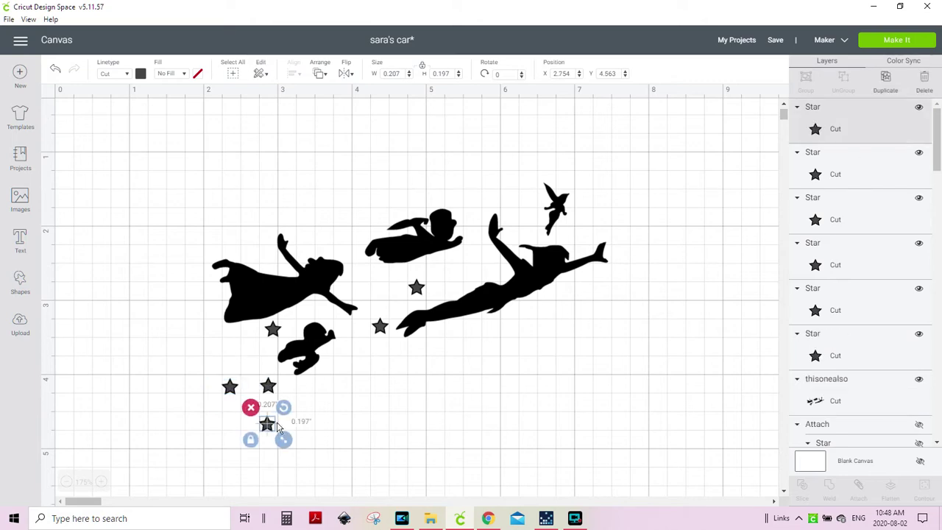
pyautogui.moveTo(268, 434); pyautogui.dragTo(458, 352)
pyautogui.click(880, 88)
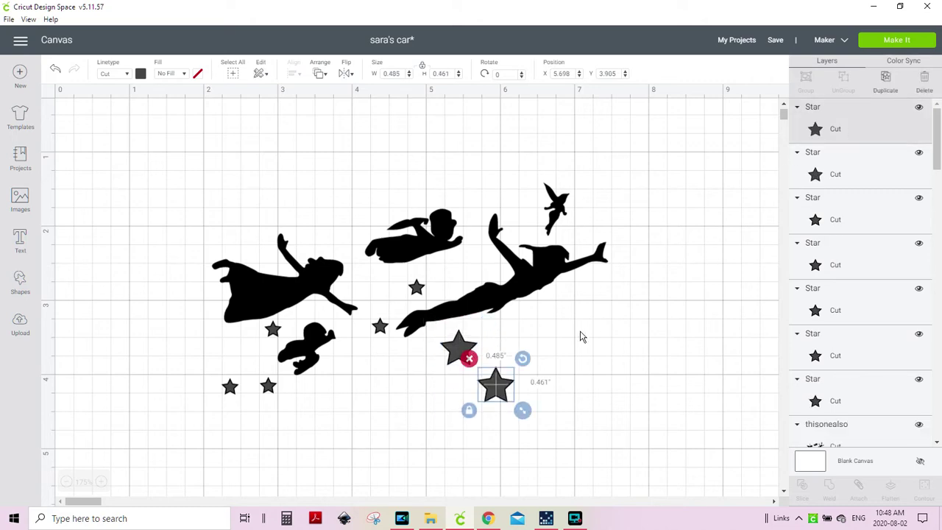
pyautogui.moveTo(495, 396); pyautogui.dragTo(393, 384)
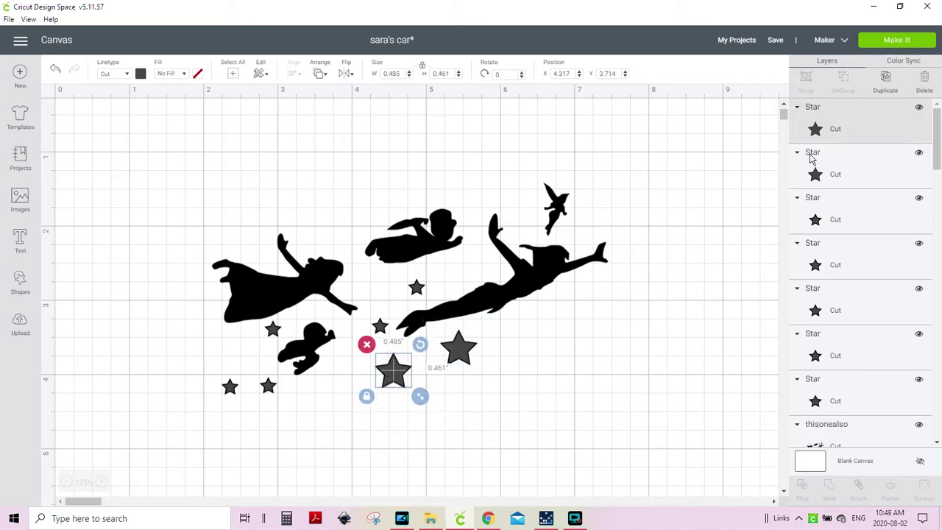
pyautogui.click(882, 90)
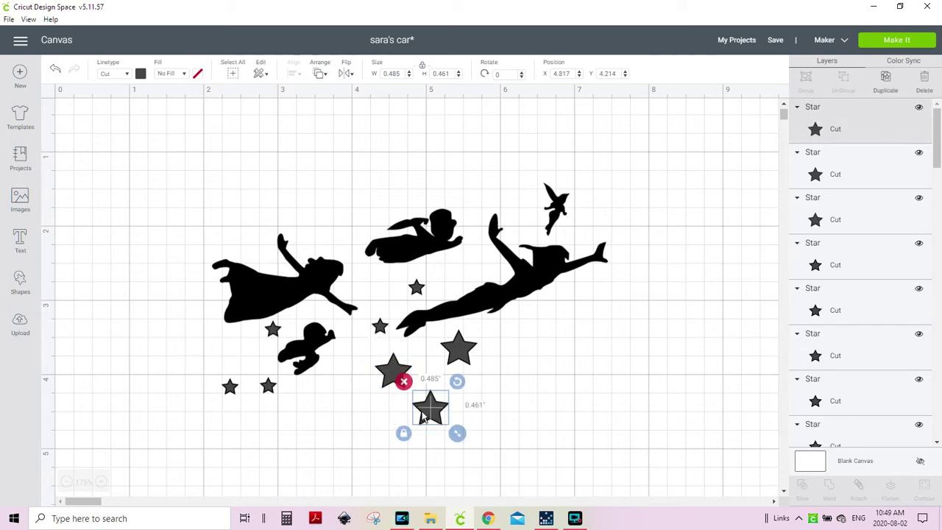
pyautogui.moveTo(430, 416); pyautogui.dragTo(196, 346)
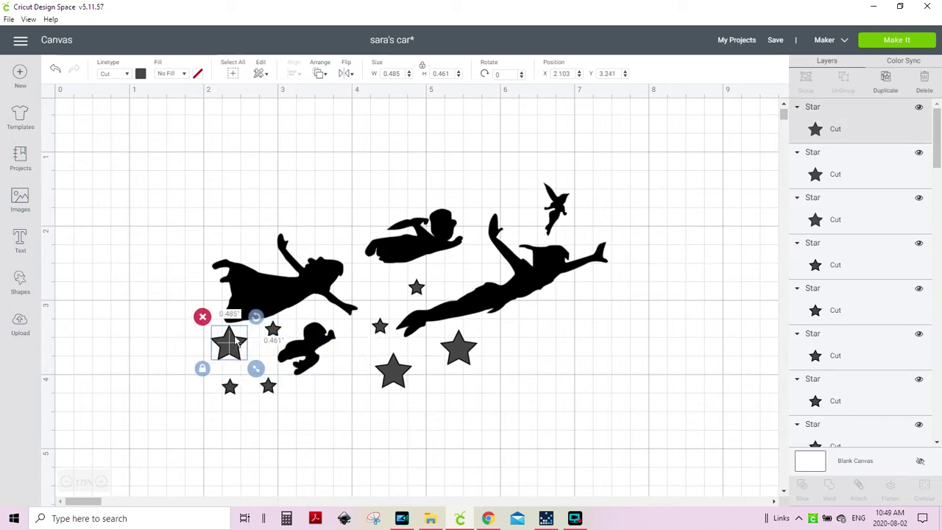
pyautogui.click(877, 92)
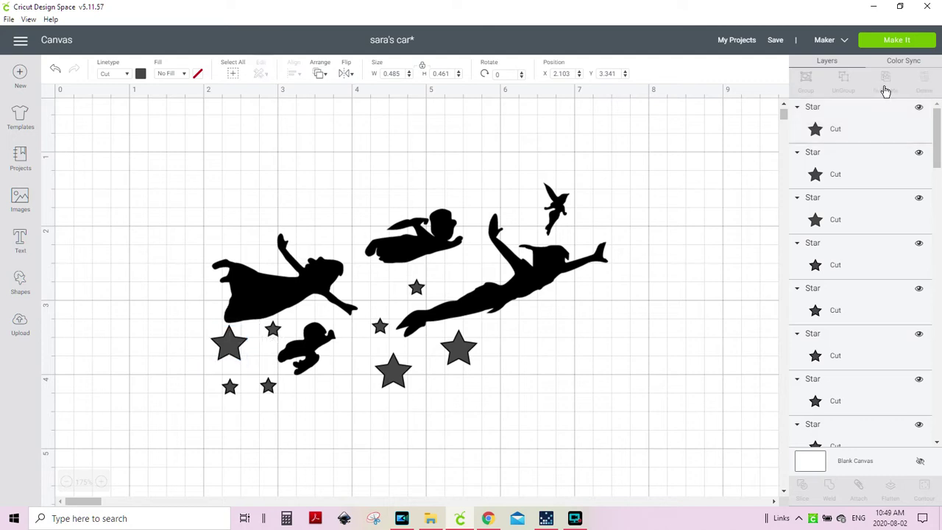
pyautogui.moveTo(285, 363); pyautogui.dragTo(526, 166)
pyautogui.click(557, 417)
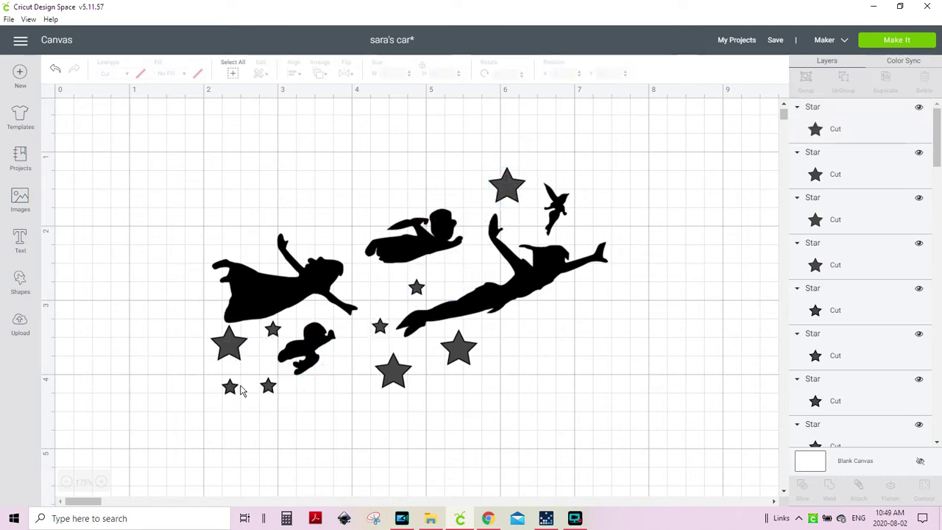
# Step: Duplicate the star beside the fairy, enlarge the copy to about 2.44 by 2.32 inches, and place it below Peter Pan's outstretched arm
pyautogui.click(511, 200)
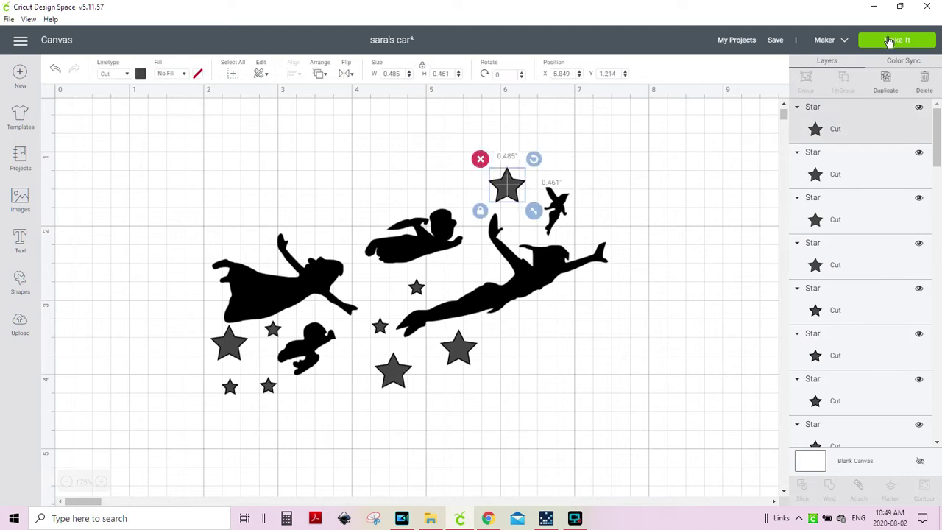
pyautogui.click(886, 80)
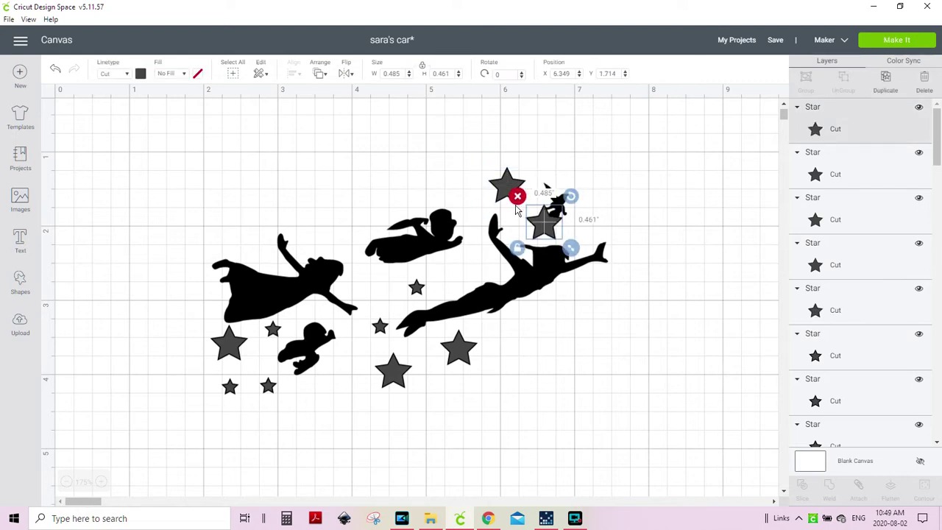
pyautogui.moveTo(545, 230); pyautogui.dragTo(746, 252)
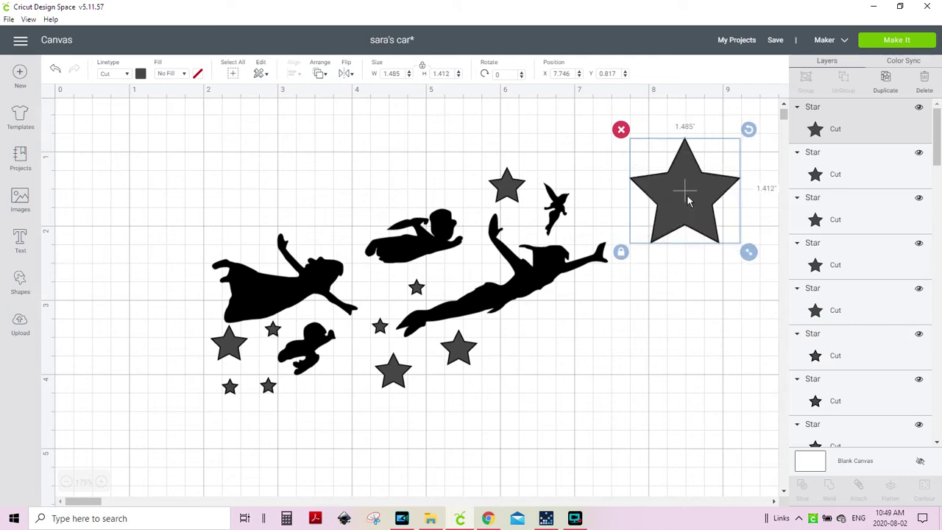
pyautogui.moveTo(684, 205); pyautogui.dragTo(643, 235)
pyautogui.moveTo(709, 282); pyautogui.dragTo(775, 351)
pyautogui.moveTo(677, 279); pyautogui.dragTo(626, 374)
# Step: Duplicate the largest star, shrink the copy to about 1.61 by 1.53 inches, and position it inside the largest star
pyautogui.click(886, 83)
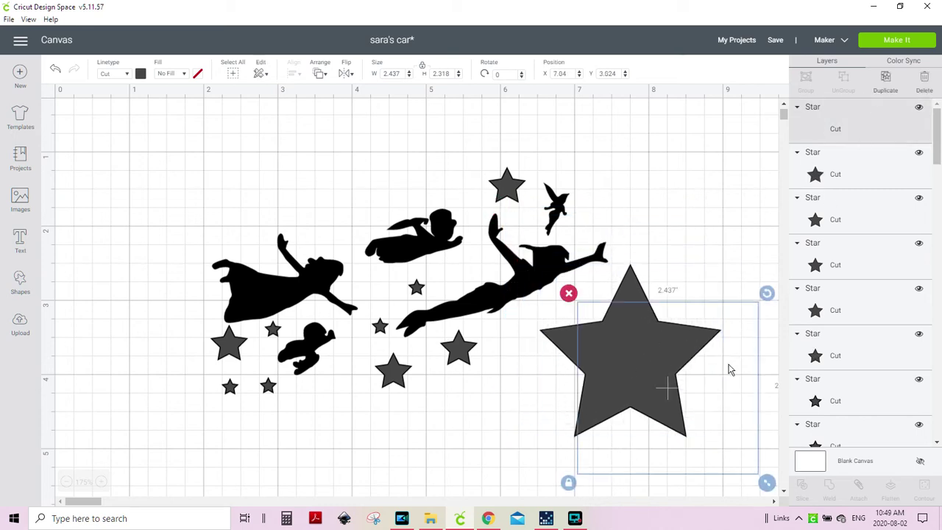
pyautogui.moveTo(768, 484); pyautogui.dragTo(707, 459)
pyautogui.moveTo(645, 385); pyautogui.dragTo(631, 380)
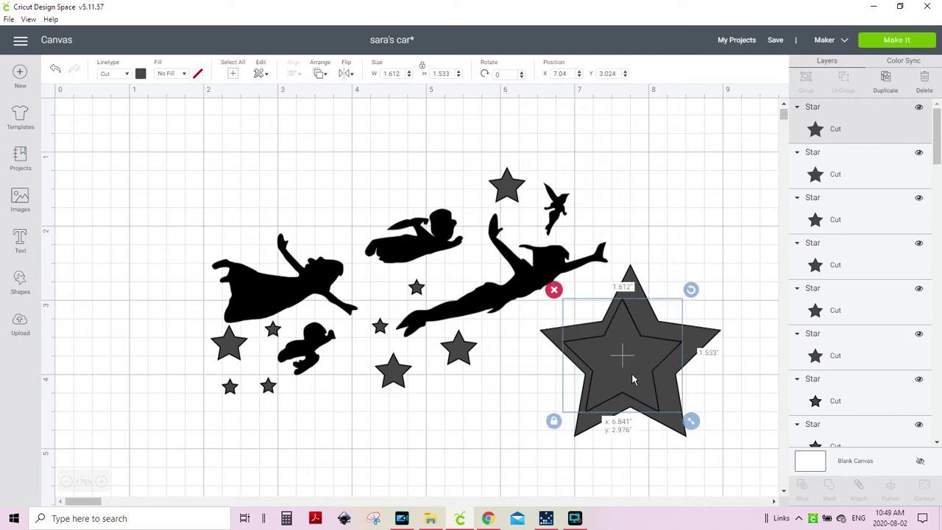
# Step: Enlarge the inner star to about 1.85 by 1.76 inches and center it on the largest star with Align Center
pyautogui.moveTo(696, 425); pyautogui.dragTo(713, 443)
pyautogui.click(673, 257)
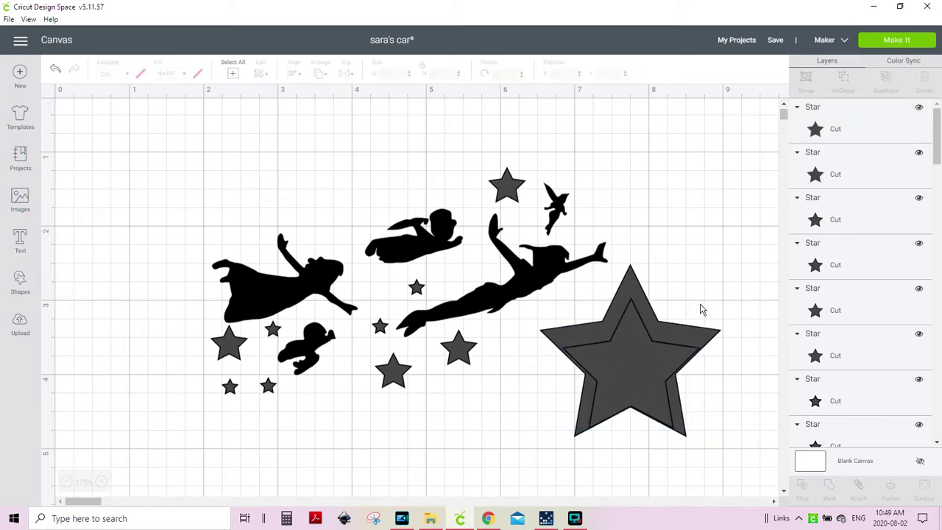
pyautogui.moveTo(699, 312); pyautogui.dragTo(661, 366)
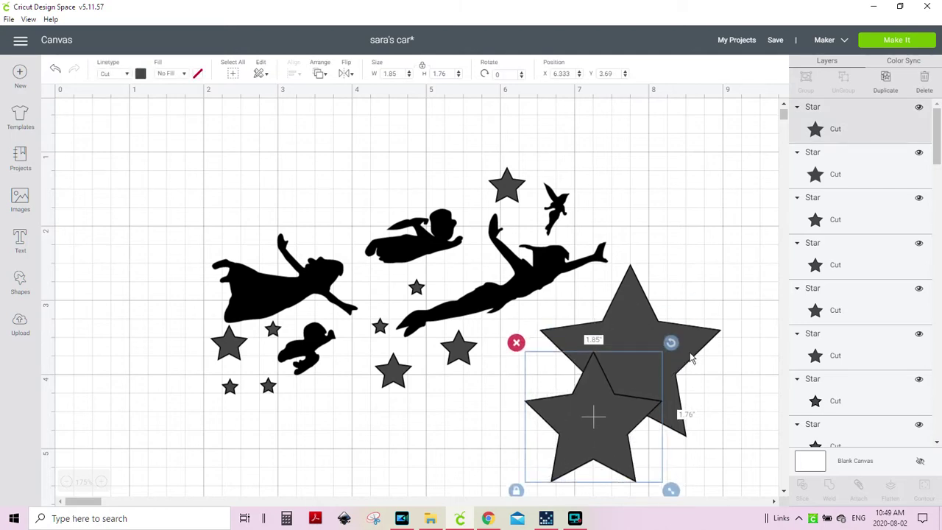
pyautogui.keyDown('shift'); pyautogui.click(692, 359); pyautogui.keyUp('shift')
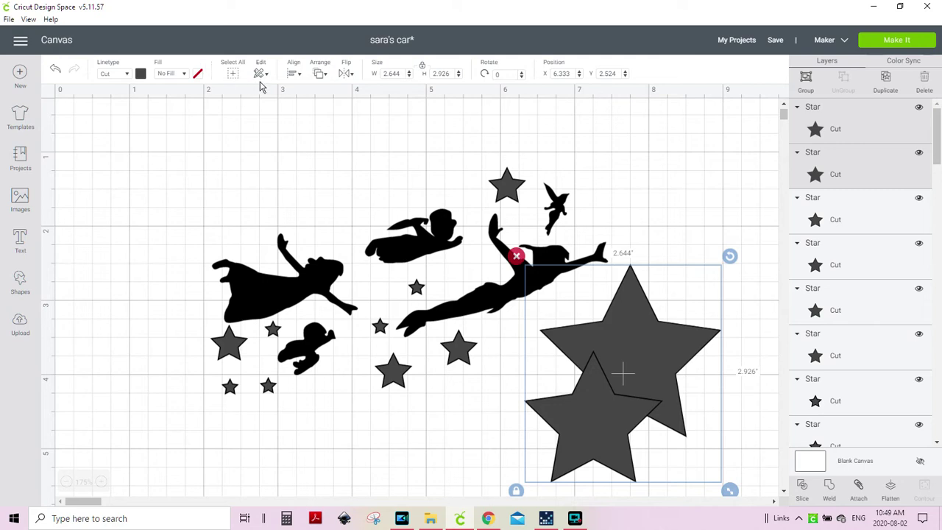
pyautogui.click(294, 75)
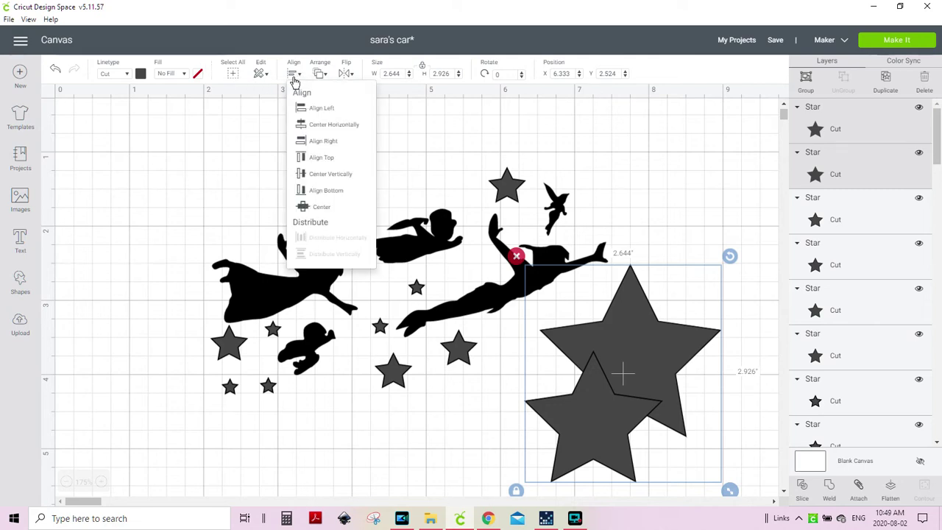
pyautogui.click(328, 211)
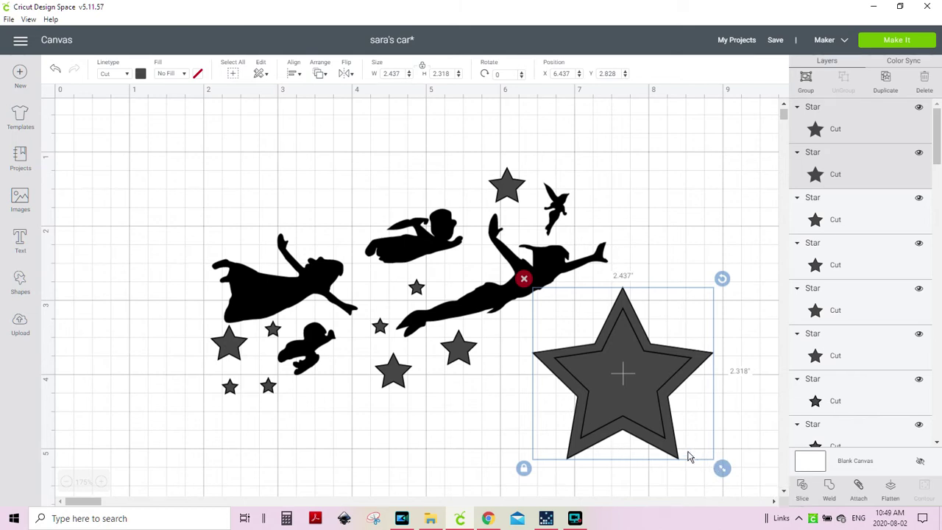
# Step: Slice the two centered stars and delete both inner star pieces, keeping only the star outline
pyautogui.click(805, 496)
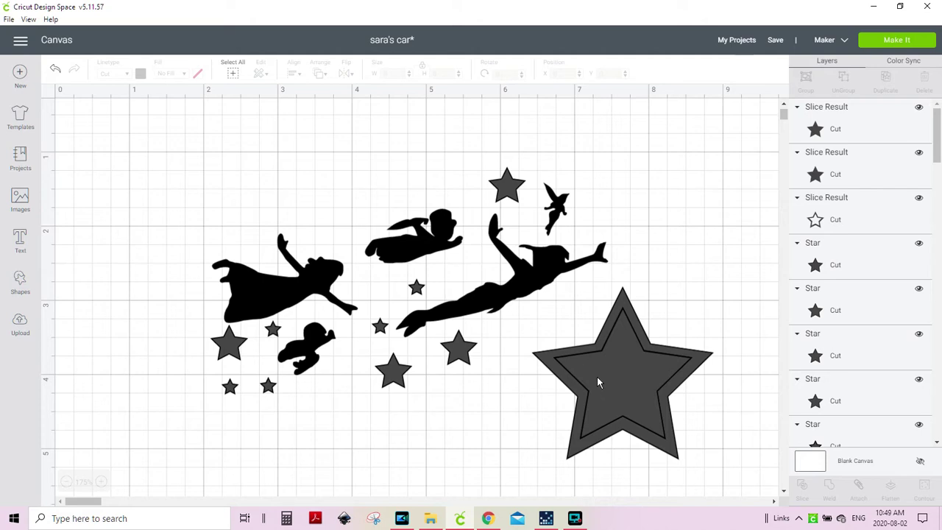
pyautogui.click(597, 377)
pyautogui.press('Delete')
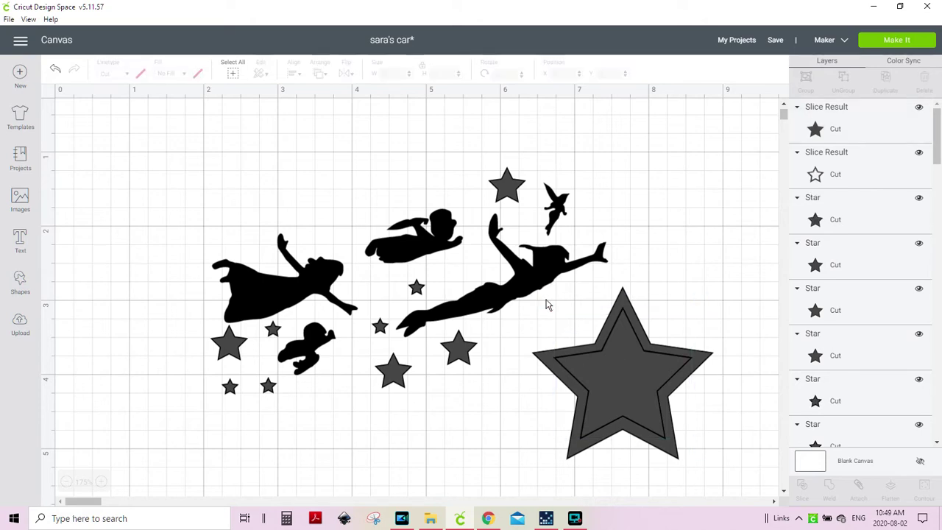
pyautogui.click(621, 383)
pyautogui.press('Delete')
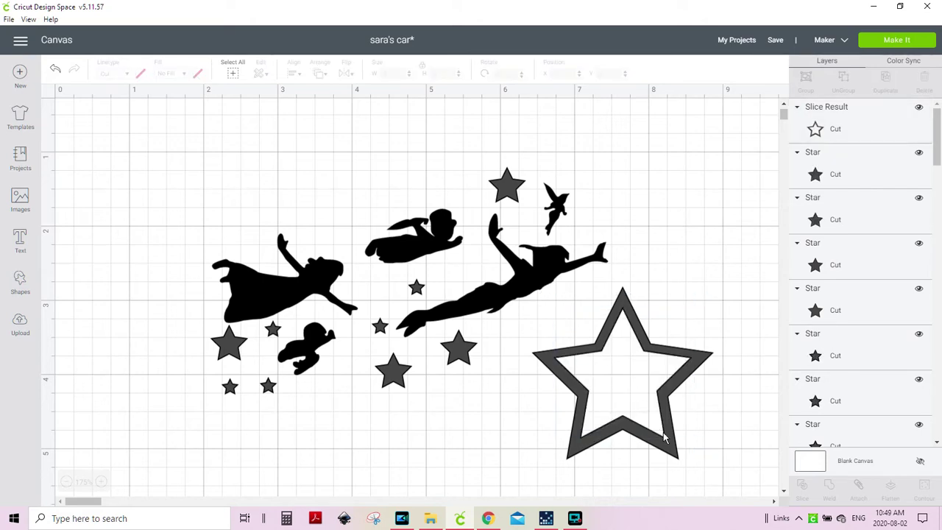
# Step: Unlock the star outline's proportions, distort it to about 0.83 by 1.35 inches near the fairy, and lock the proportions again
pyautogui.moveTo(665, 437); pyautogui.dragTo(673, 277)
pyautogui.click(594, 269)
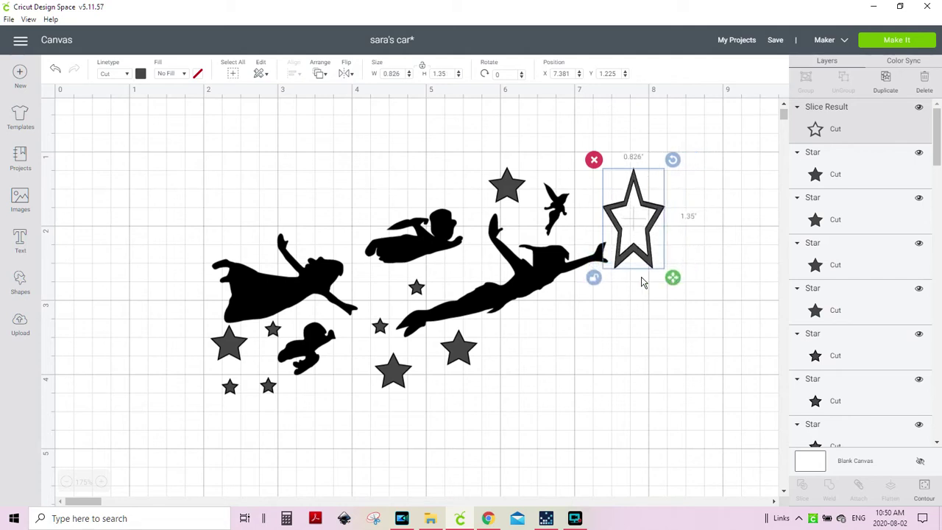
pyautogui.click(594, 278)
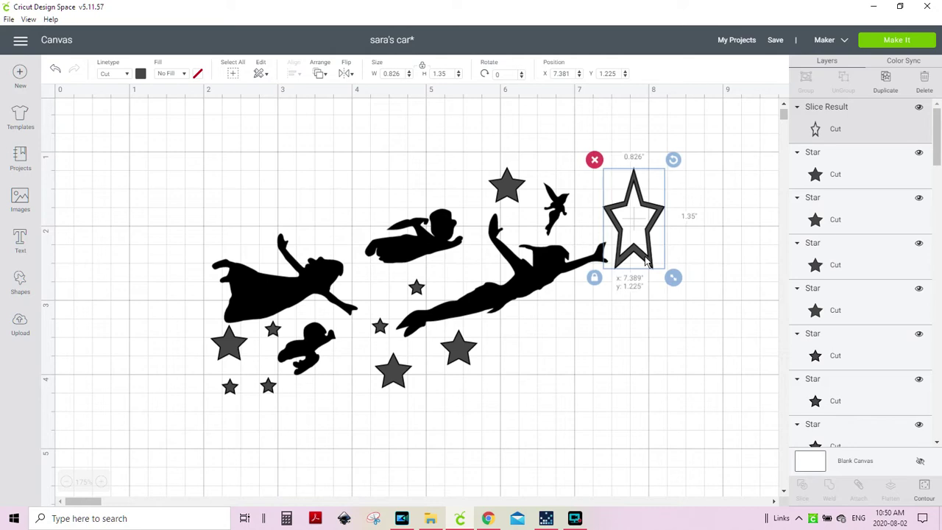
# Step: Rotate the star outline to about 323 degrees, flatten it to about 1.22 by 0.84 inches, and place it beside the fairy
pyautogui.moveTo(673, 160)
pyautogui.mouseDown()
pyautogui.moveTo(684, 147)
pyautogui.moveTo(674, 145)
pyautogui.mouseUp()
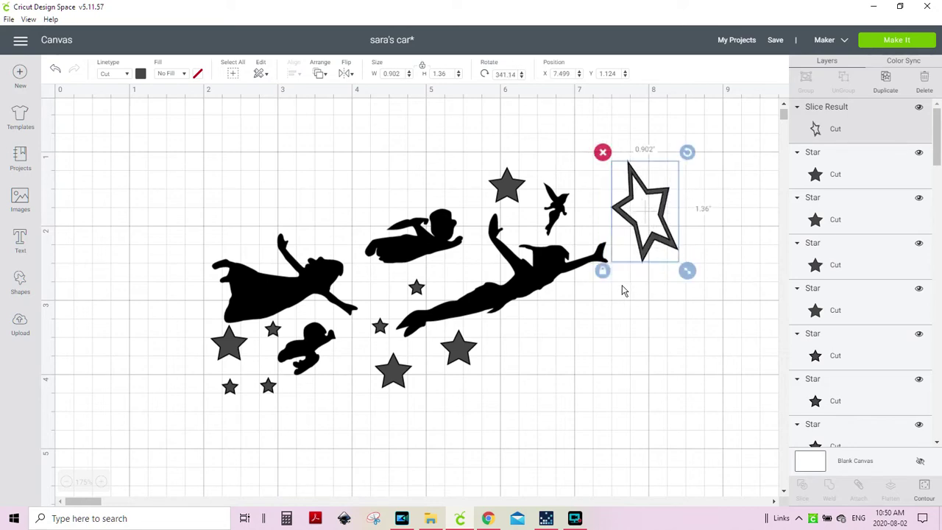
pyautogui.click(603, 271)
pyautogui.moveTo(687, 270); pyautogui.dragTo(711, 233)
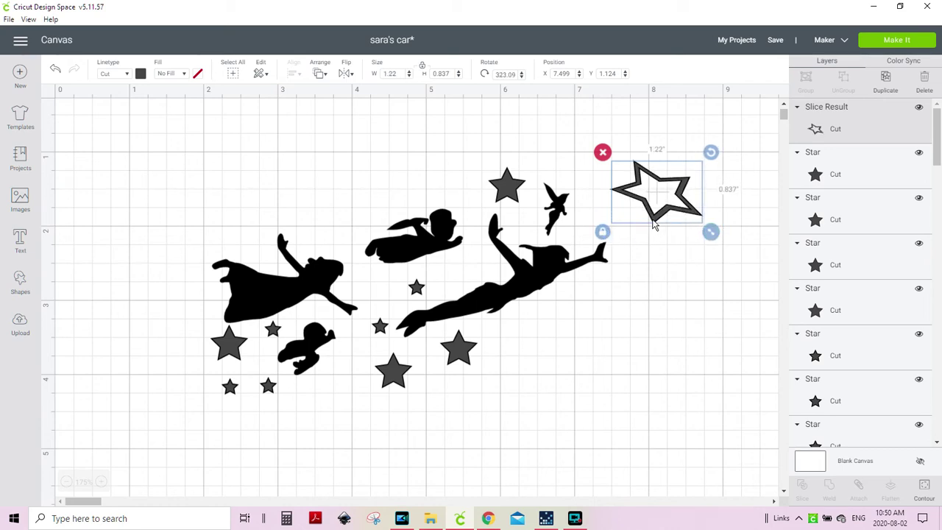
pyautogui.moveTo(654, 225); pyautogui.dragTo(628, 241)
pyautogui.click(650, 318)
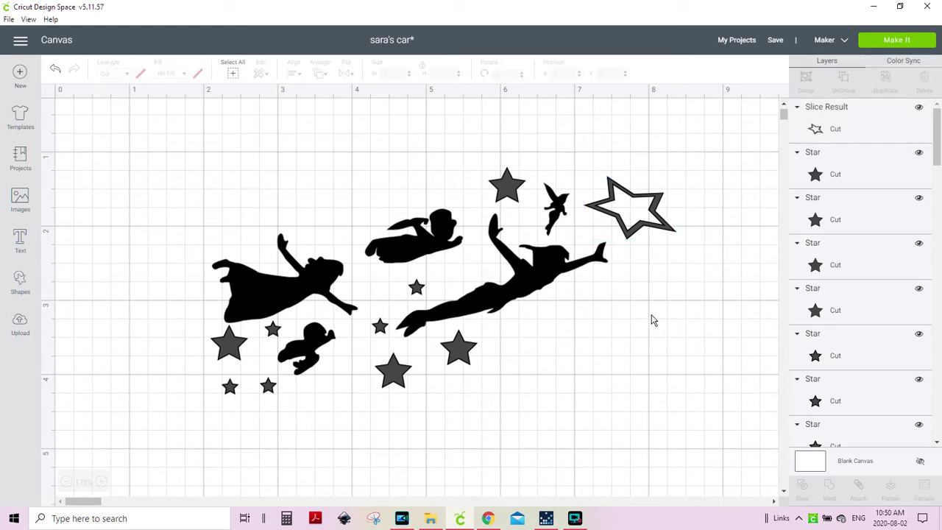
# Step: Enlarge the star outline proportionally to about 1.97 by 1.35 inches and reposition it above Peter Pan's outstretched hand
pyautogui.click(642, 228)
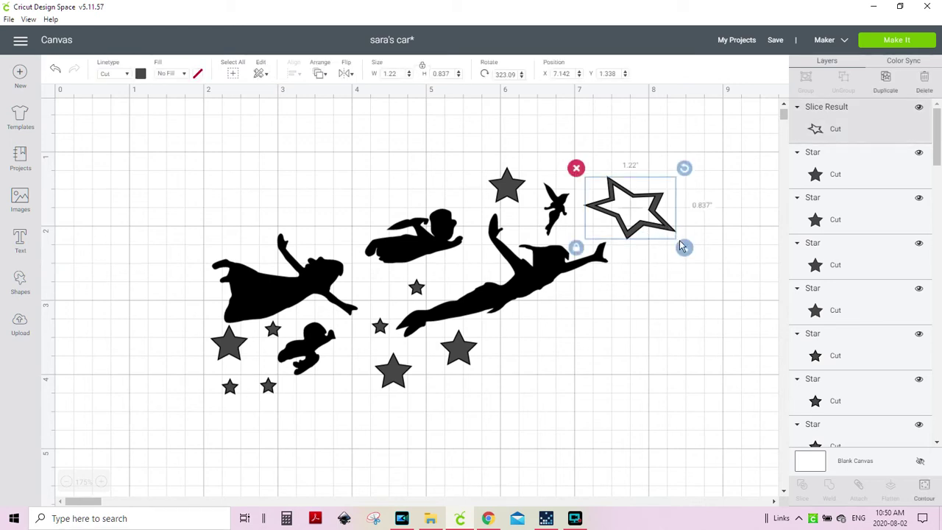
pyautogui.moveTo(688, 251); pyautogui.dragTo(728, 279)
pyautogui.moveTo(732, 322); pyautogui.dragTo(741, 333)
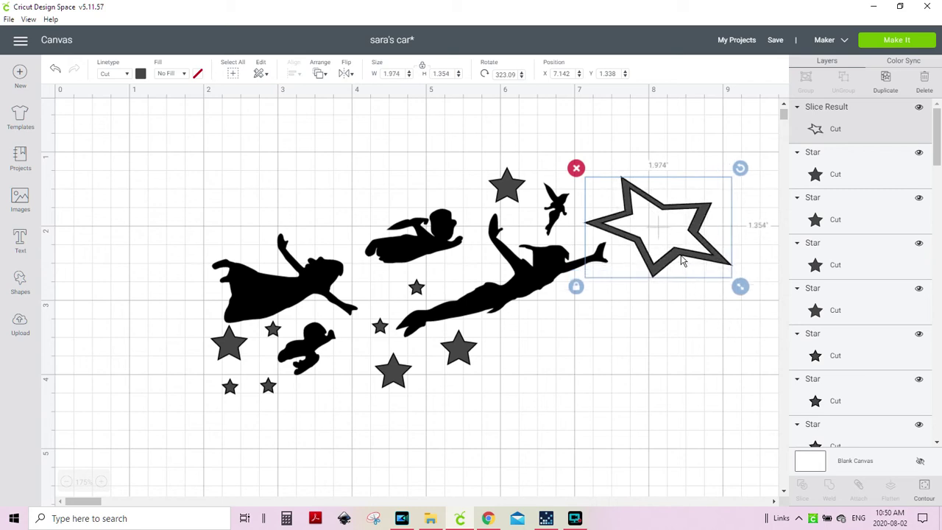
pyautogui.moveTo(680, 263); pyautogui.dragTo(669, 240)
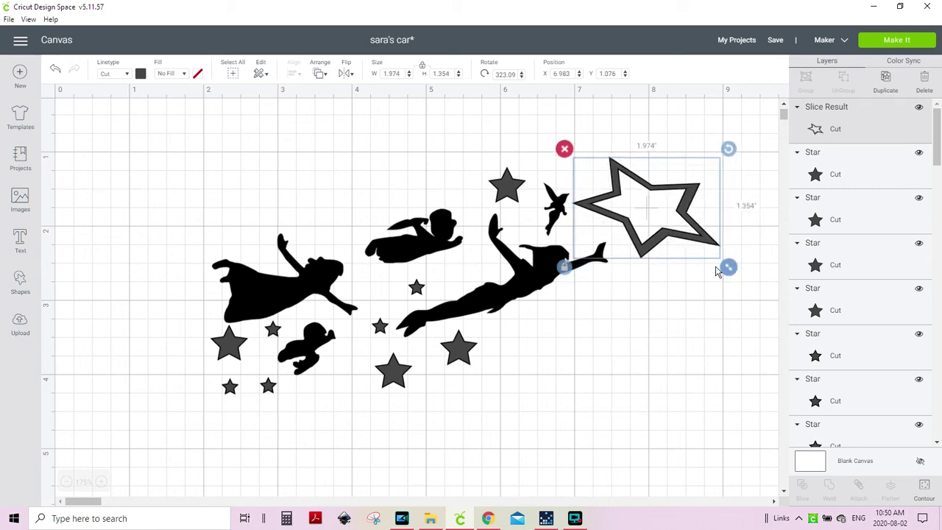
pyautogui.click(620, 330)
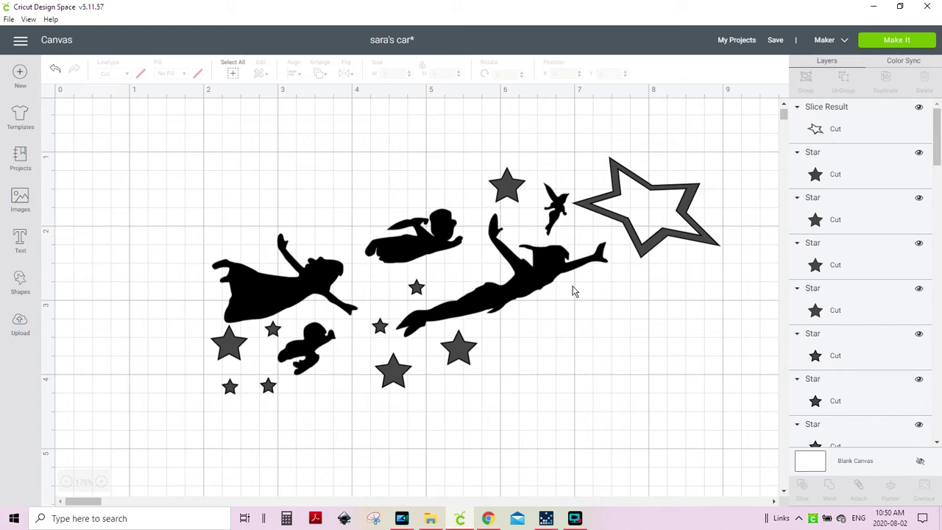
# Step: Hide the silhouette layer, attach all the stars together, and shift the attached stars as one piece
pyautogui.click(536, 287)
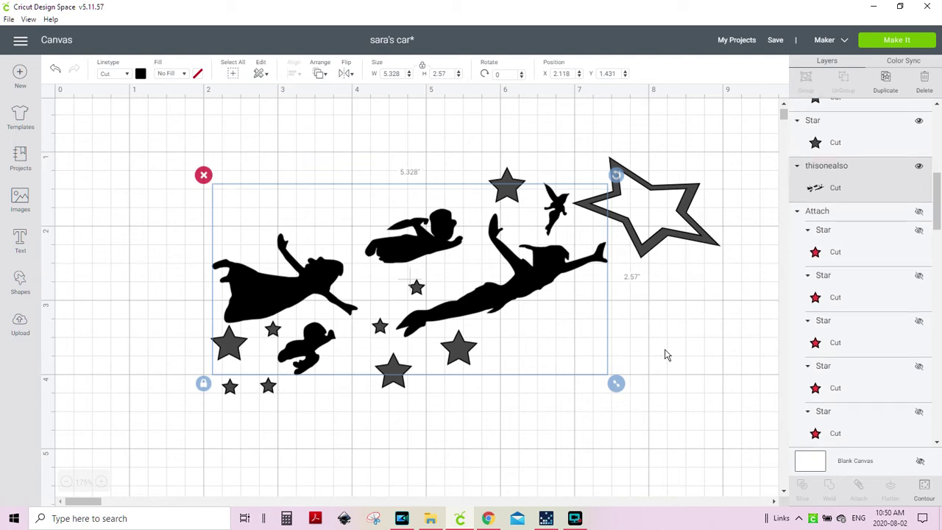
pyautogui.click(919, 168)
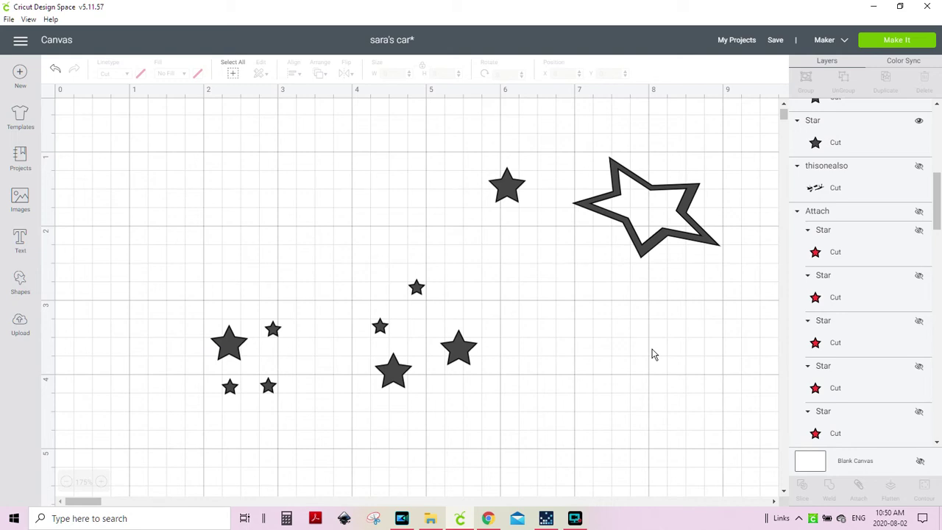
pyautogui.click(232, 72)
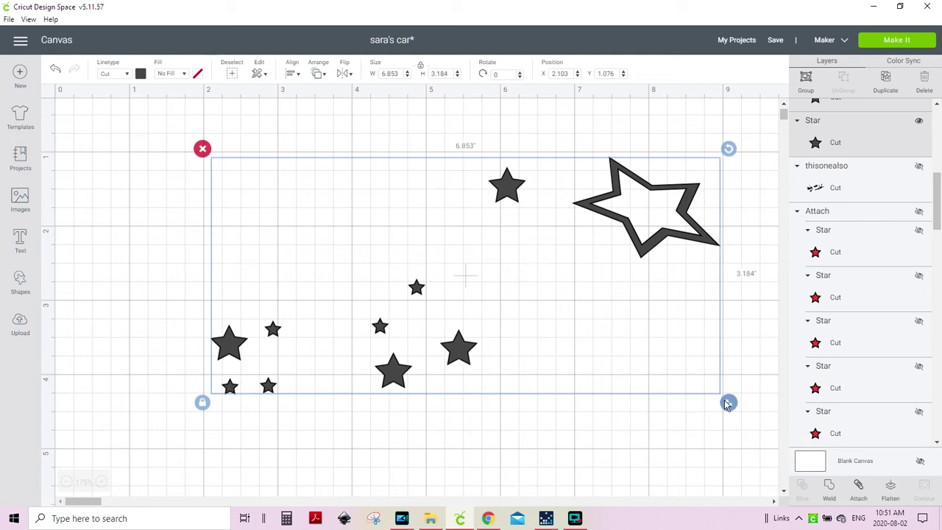
pyautogui.click(858, 494)
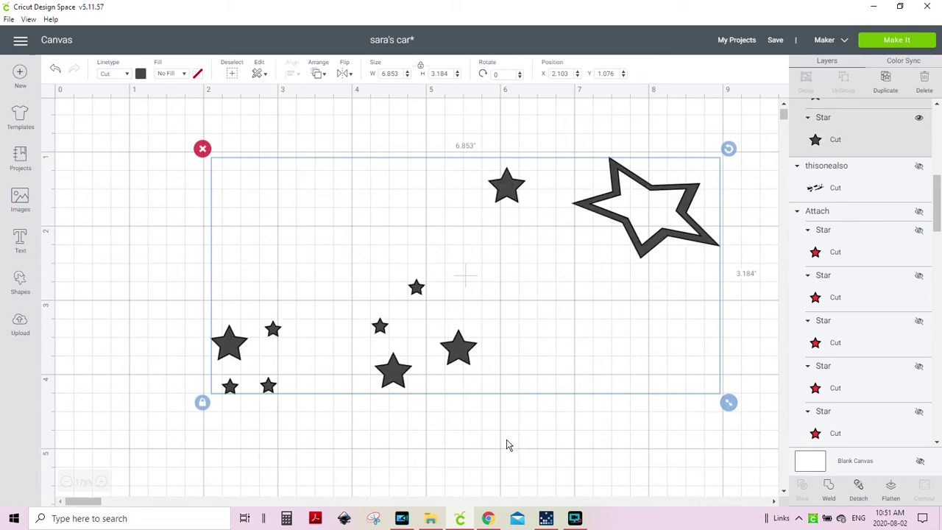
pyautogui.moveTo(462, 355); pyautogui.dragTo(436, 359)
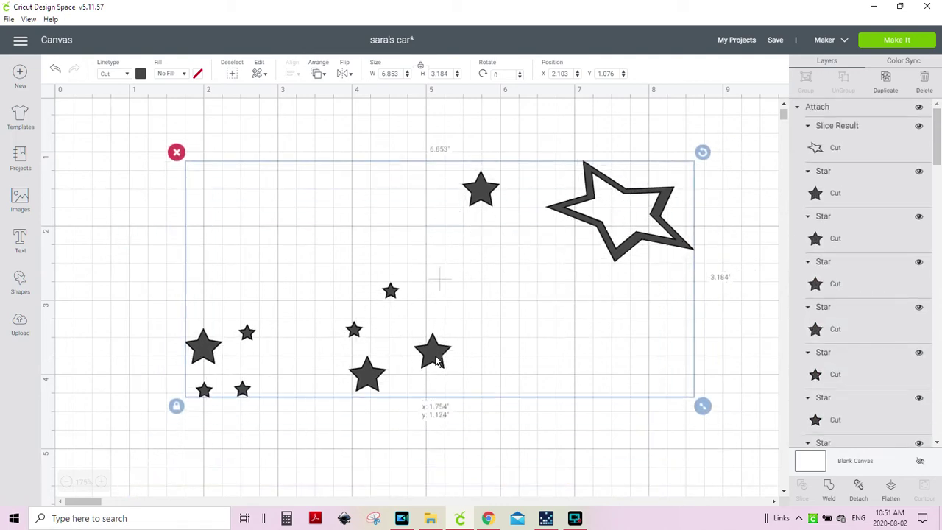
pyautogui.click(435, 430)
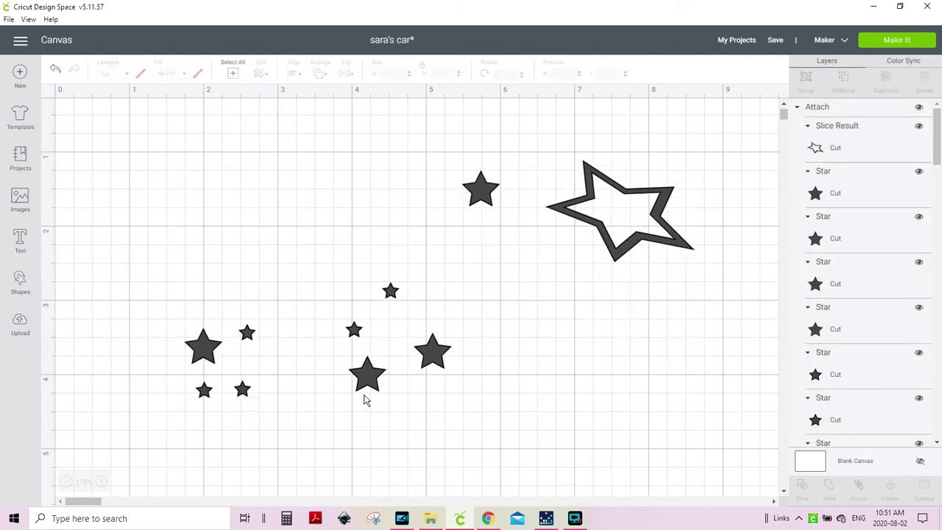
# Step: Undo the move, the attachment of the stars, and the hiding of the silhouette layer
pyautogui.click(55, 73)
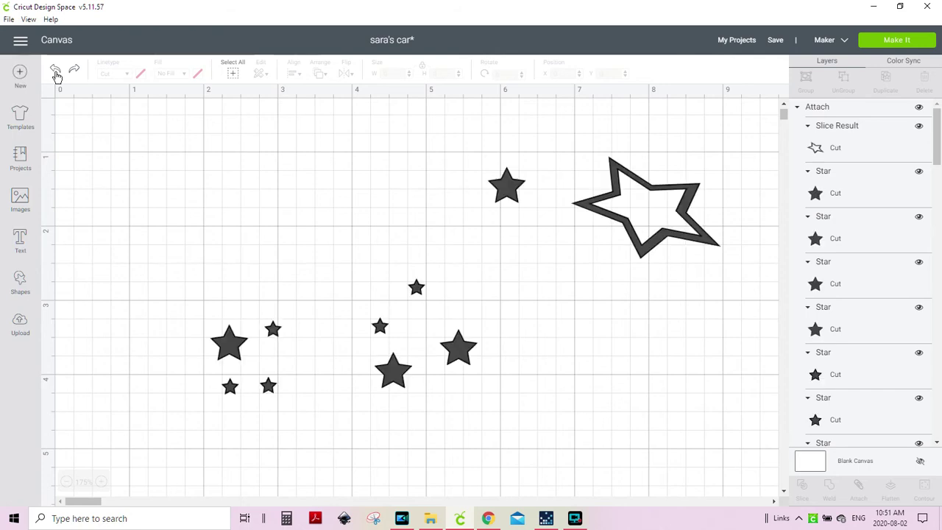
pyautogui.click(55, 73)
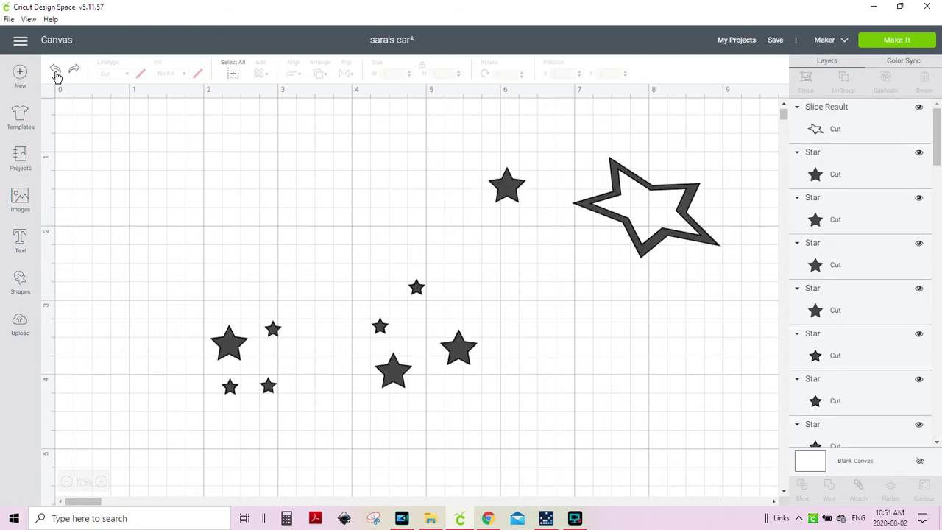
pyautogui.click(55, 73)
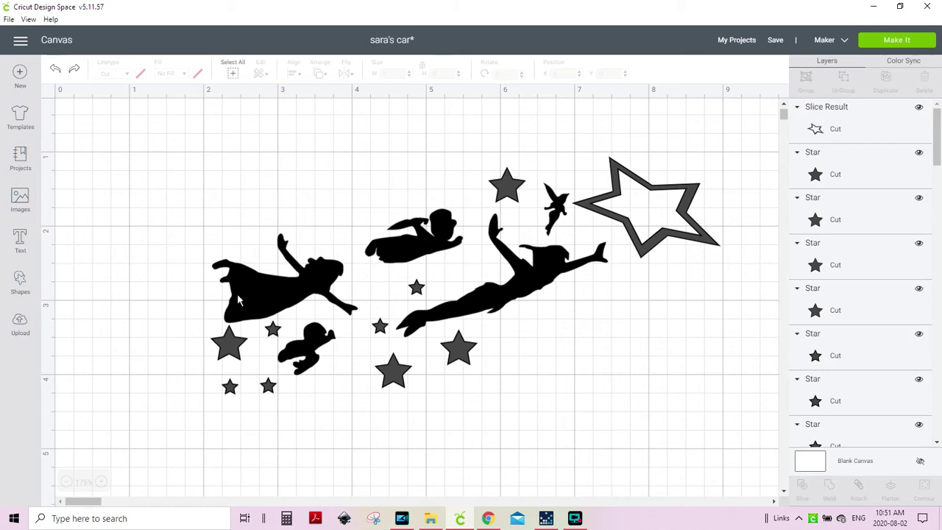
# Step: Attach the silhouettes and all stars together, move the design to about X 1.2, Y 1.36, and shrink it to about 4.70 by 2.19 inches
pyautogui.click(232, 74)
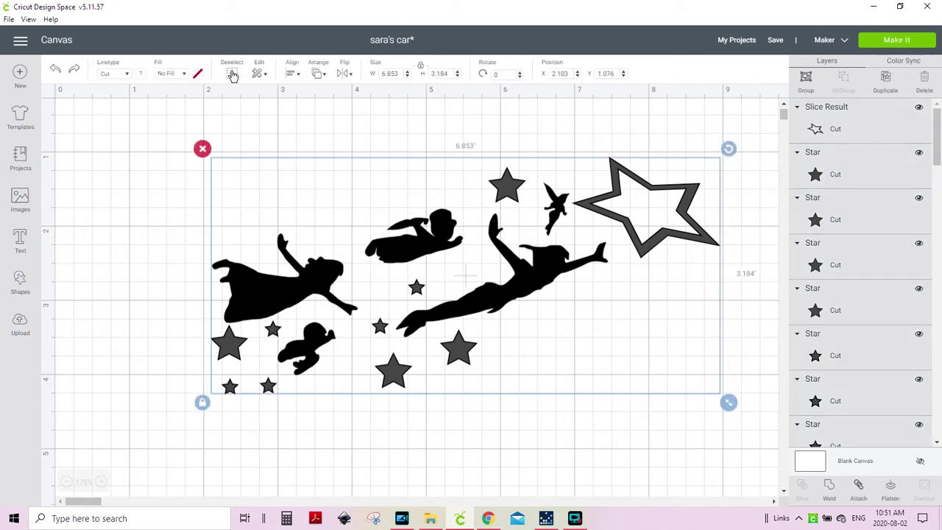
pyautogui.click(858, 486)
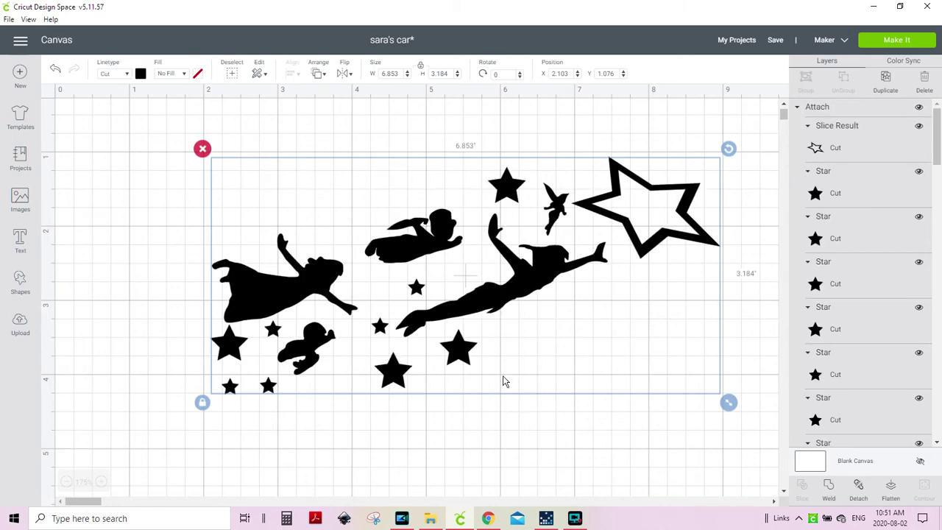
pyautogui.moveTo(493, 294); pyautogui.dragTo(426, 315)
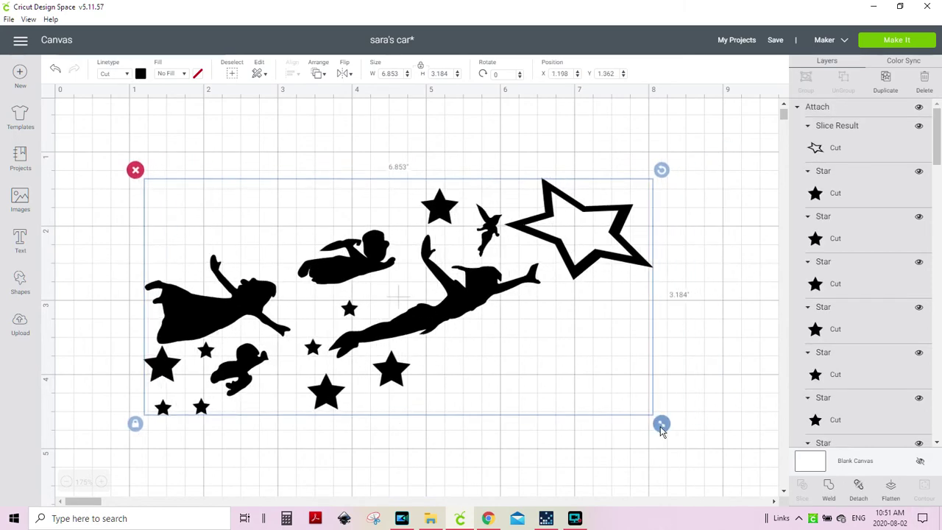
pyautogui.moveTo(663, 425); pyautogui.dragTo(601, 396)
pyautogui.moveTo(513, 363); pyautogui.dragTo(502, 350)
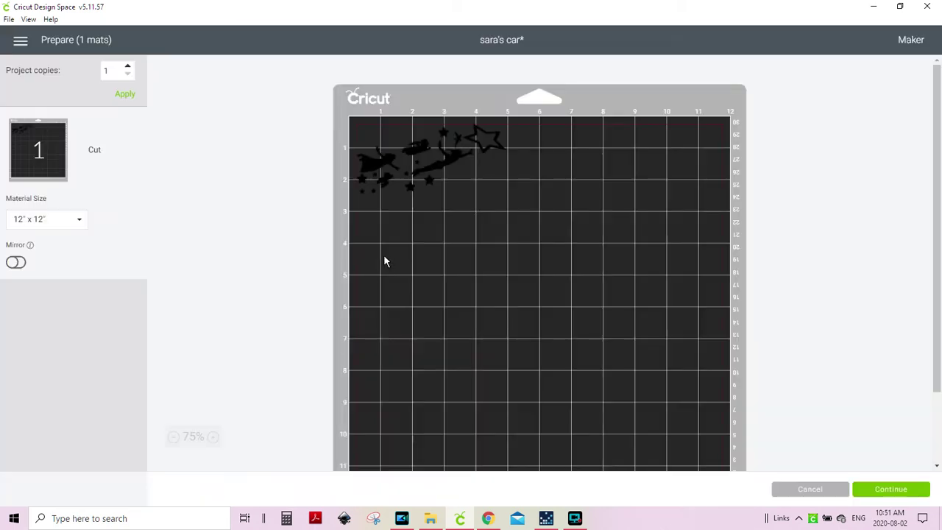
# Step: Try the attached design at different positions on the 12 by 12 inch cutting mat preview, then cancel back to the canvas
pyautogui.moveTo(449, 160); pyautogui.dragTo(511, 315)
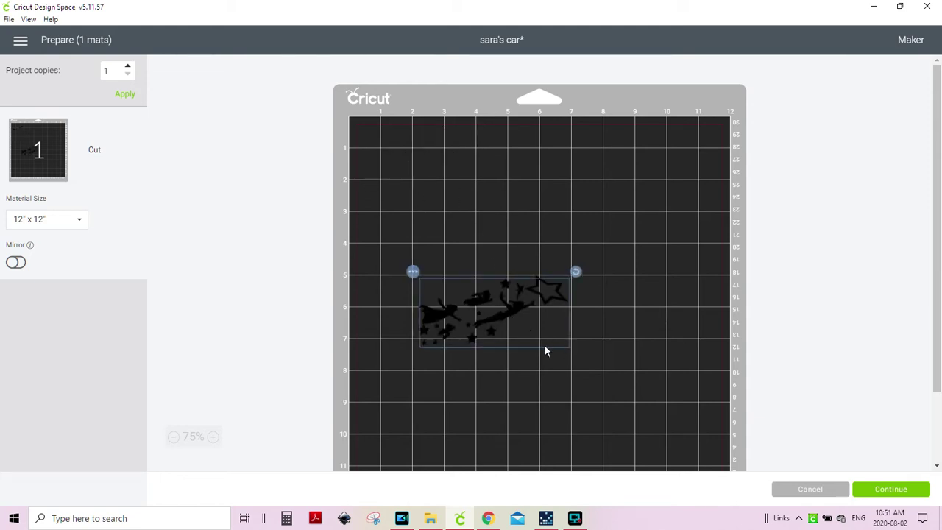
pyautogui.moveTo(532, 343); pyautogui.dragTo(544, 220)
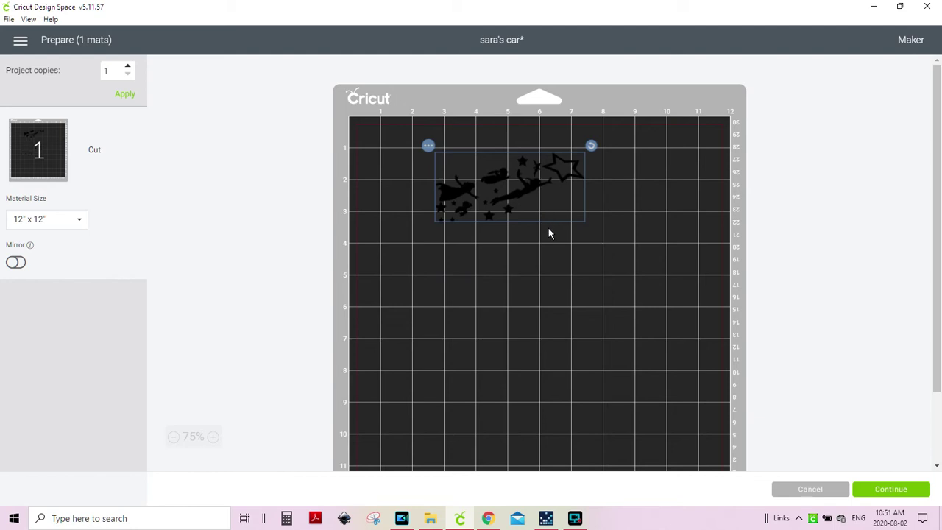
pyautogui.click(805, 491)
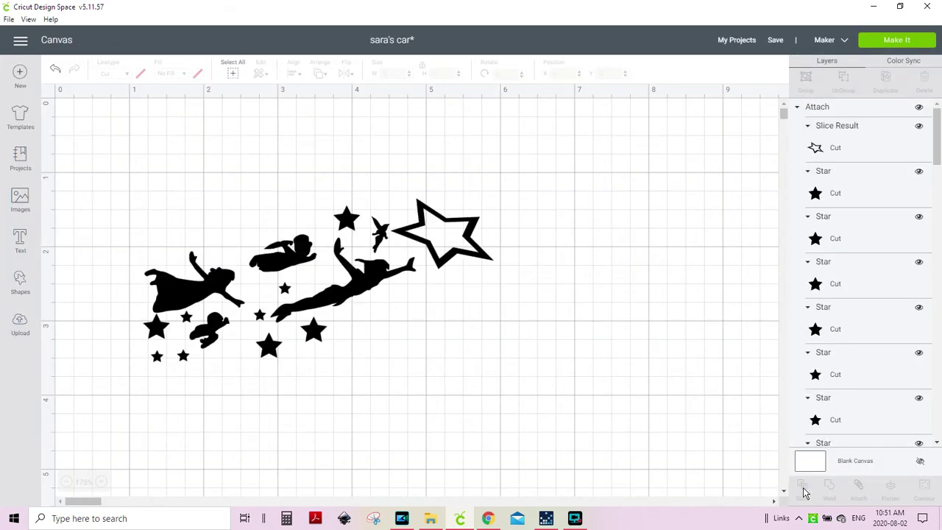
# Step: Detach the combined design back into separate silhouette and star layers
pyautogui.click(339, 286)
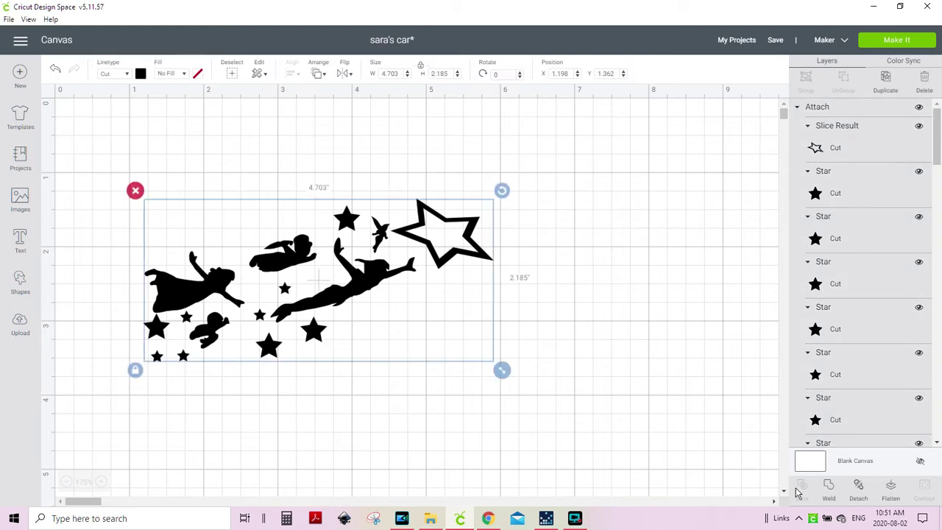
pyautogui.click(855, 491)
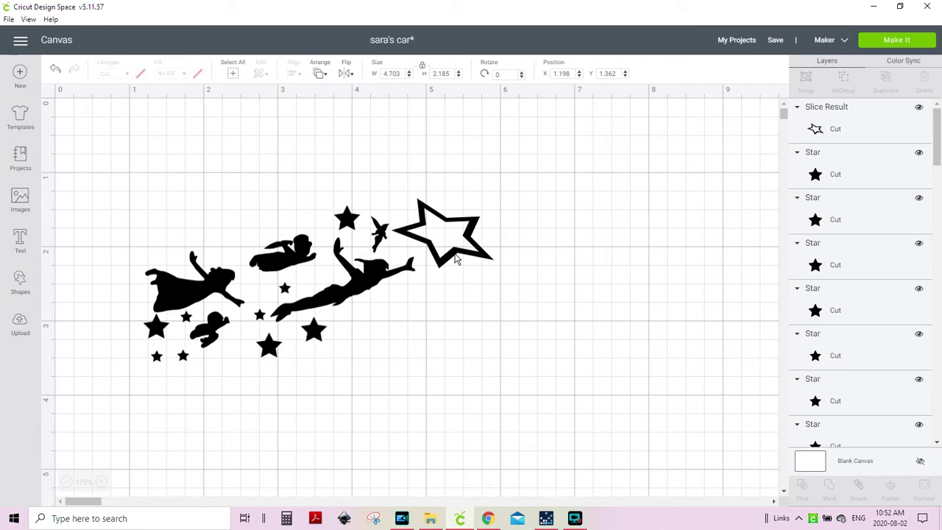
# Step: Move the outlined star aside to about X 7.97, Y 1.64 and delete the remaining black silhouettes and stars
pyautogui.moveTo(454, 258); pyautogui.dragTo(709, 278)
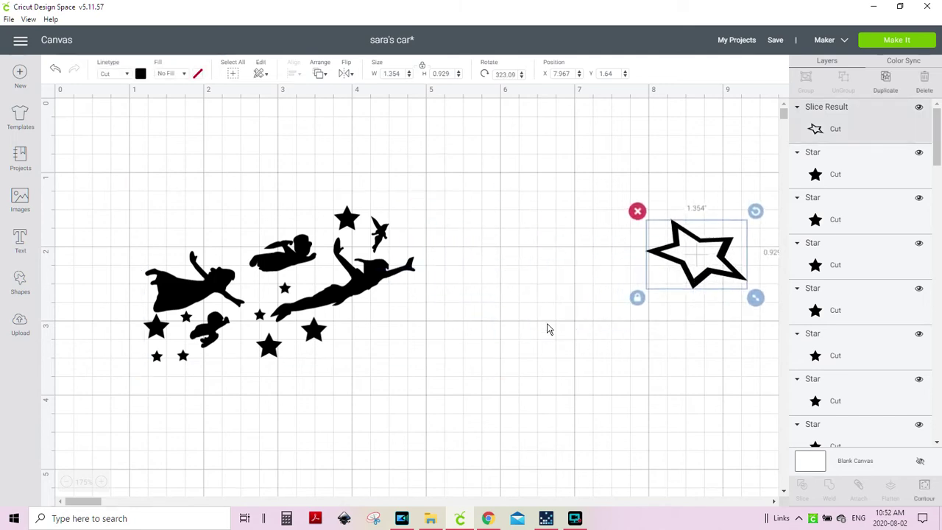
pyautogui.moveTo(98, 167); pyautogui.dragTo(429, 407)
pyautogui.click(136, 199)
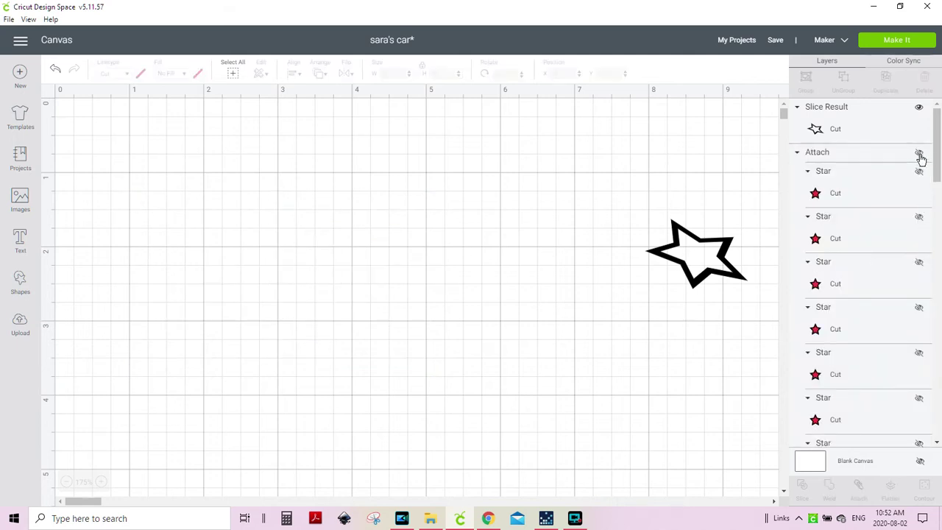
# Step: Show the hidden red attached design at about X 1.09, Y 1.56 and move the black outlined star above its upper edge
pyautogui.hotkey('ctrl', 'z')
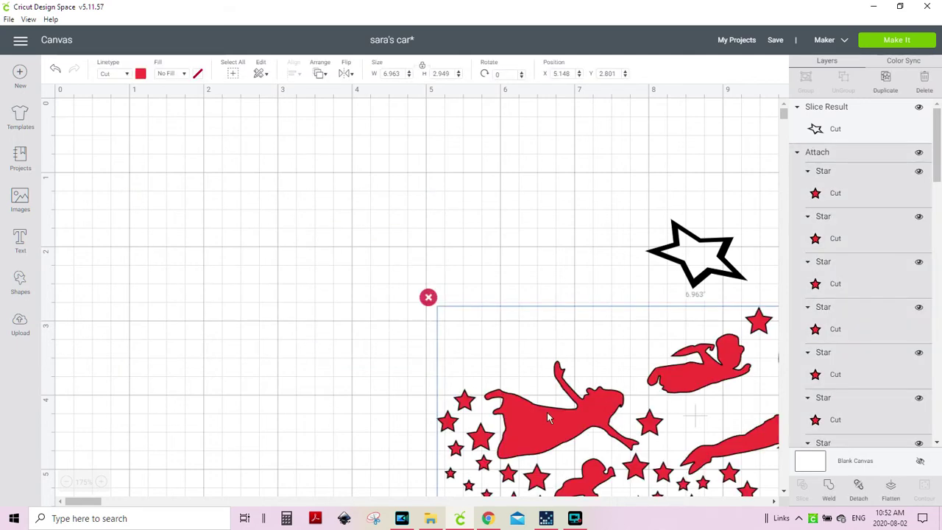
pyautogui.moveTo(531, 416); pyautogui.dragTo(250, 323)
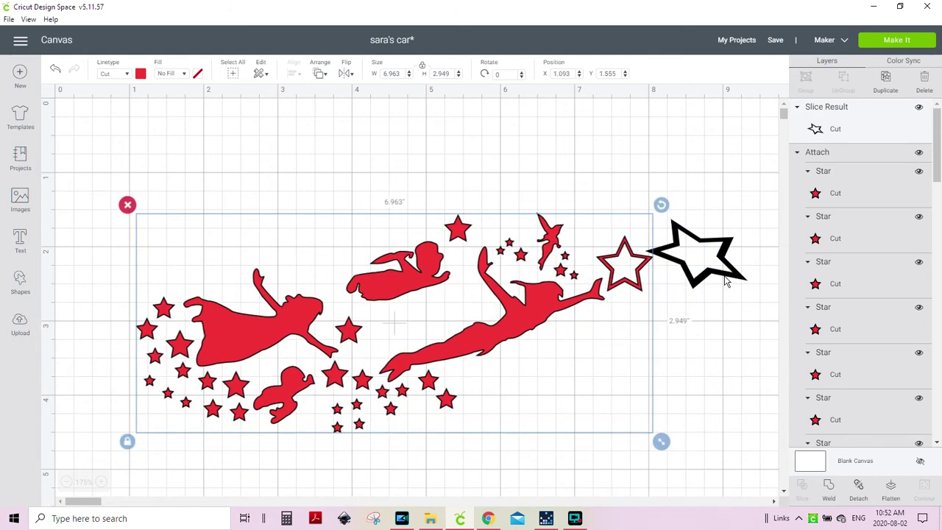
pyautogui.click(725, 275)
pyautogui.moveTo(729, 289); pyautogui.dragTo(670, 182)
# Step: Detach the red design and move its outlined star away to about X 1.43, Y 0.37
pyautogui.click(631, 292)
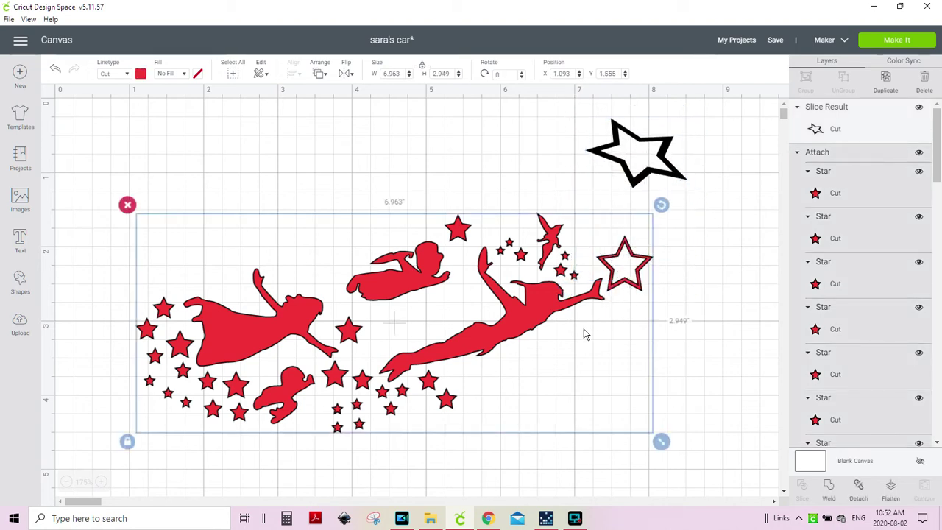
pyautogui.click(861, 499)
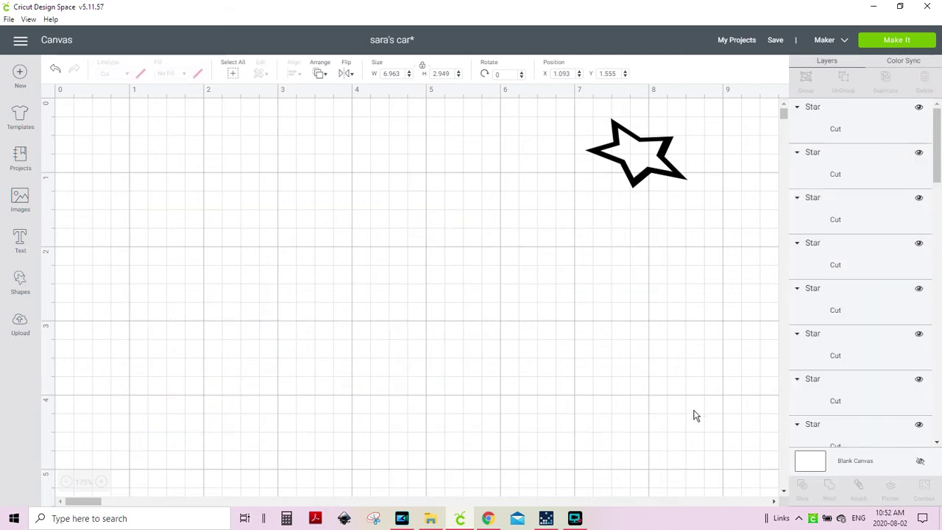
pyautogui.click(508, 331)
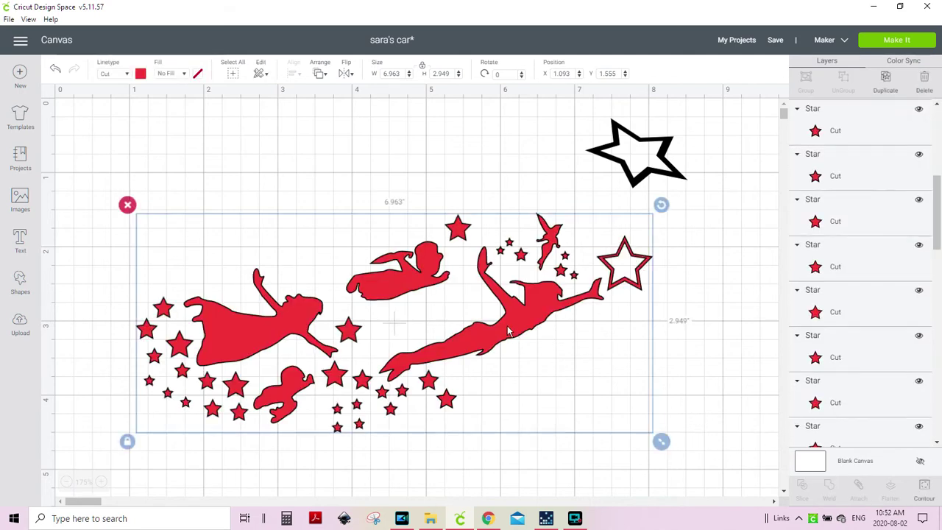
pyautogui.click(624, 274)
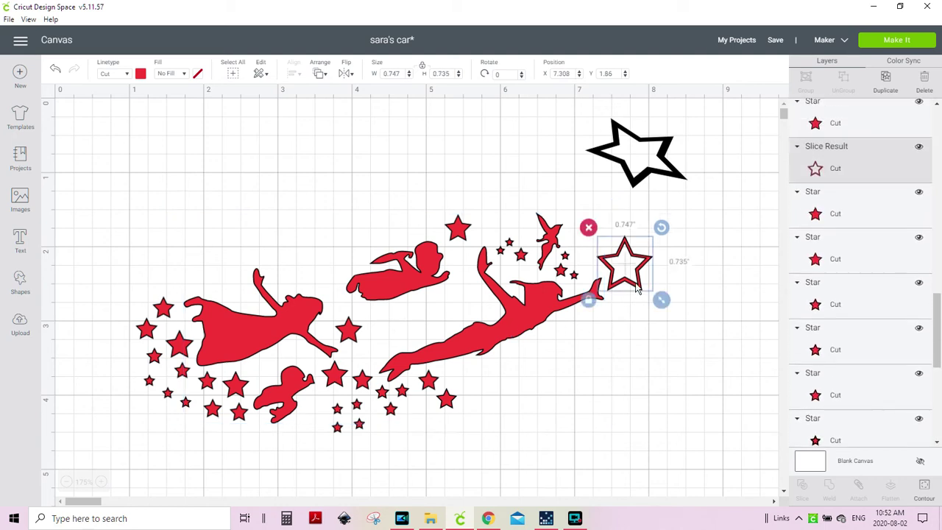
pyautogui.moveTo(624, 273); pyautogui.dragTo(218, 187)
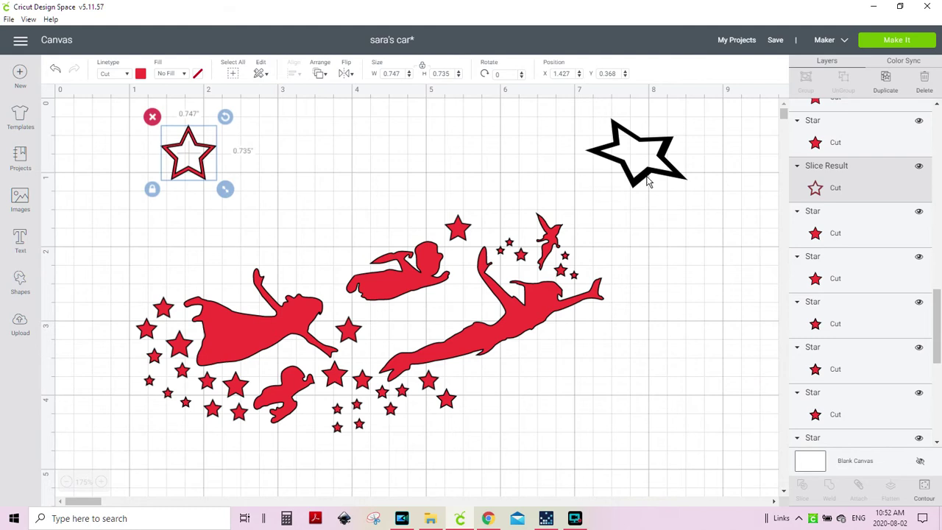
# Step: Replace the red outlined star with the black one, stretched to about 1.94 by 1.12 inches, rotated to 316.5°, at about X 6.93, Y 1.32
pyautogui.moveTo(648, 183); pyautogui.dragTo(655, 245)
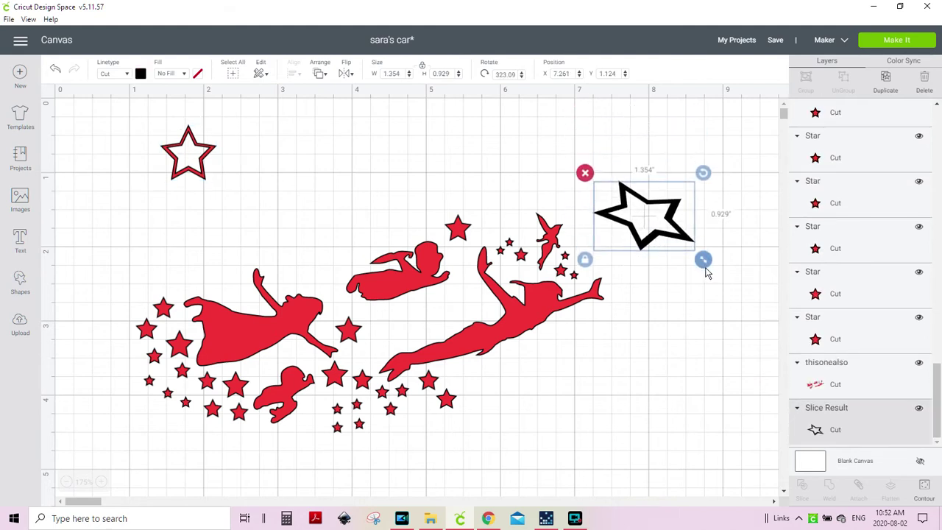
pyautogui.moveTo(705, 267); pyautogui.dragTo(724, 280)
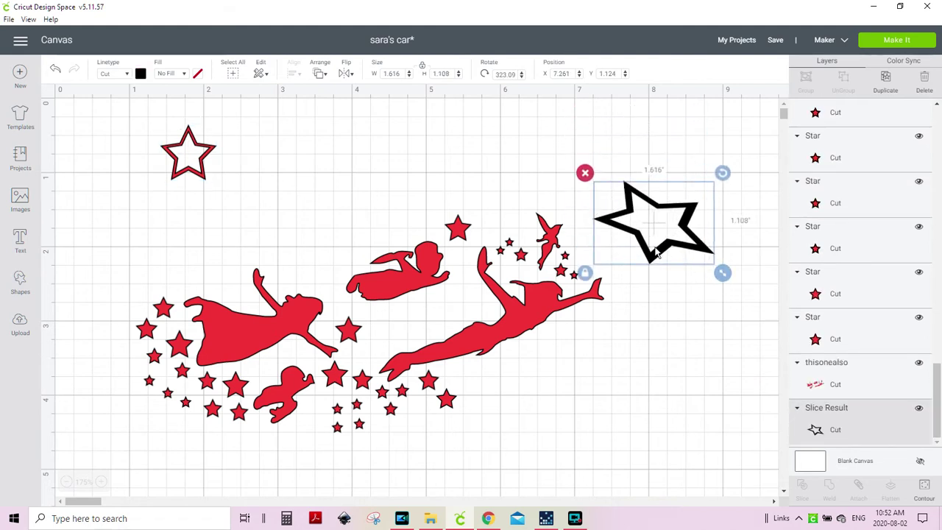
pyautogui.moveTo(726, 177); pyautogui.dragTo(720, 170)
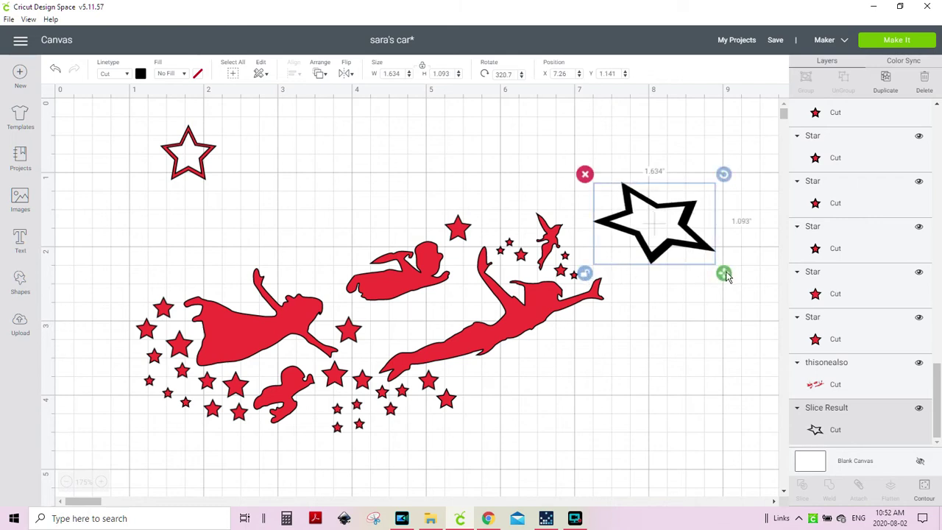
pyautogui.moveTo(726, 275); pyautogui.dragTo(746, 275)
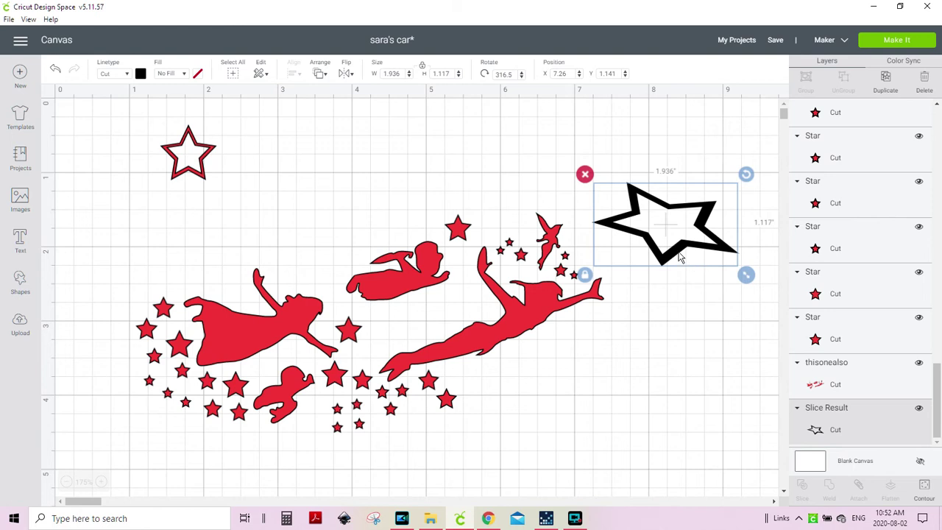
pyautogui.moveTo(677, 252); pyautogui.dragTo(651, 266)
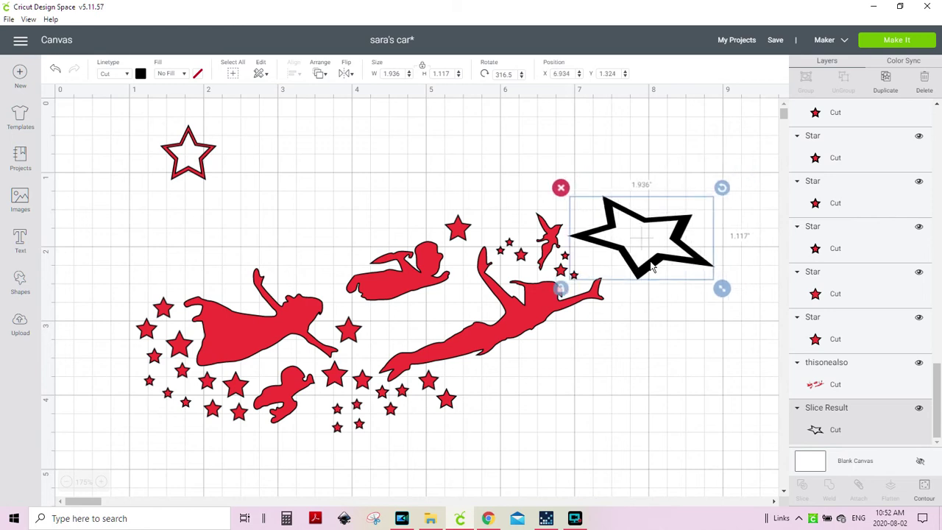
pyautogui.click(174, 165)
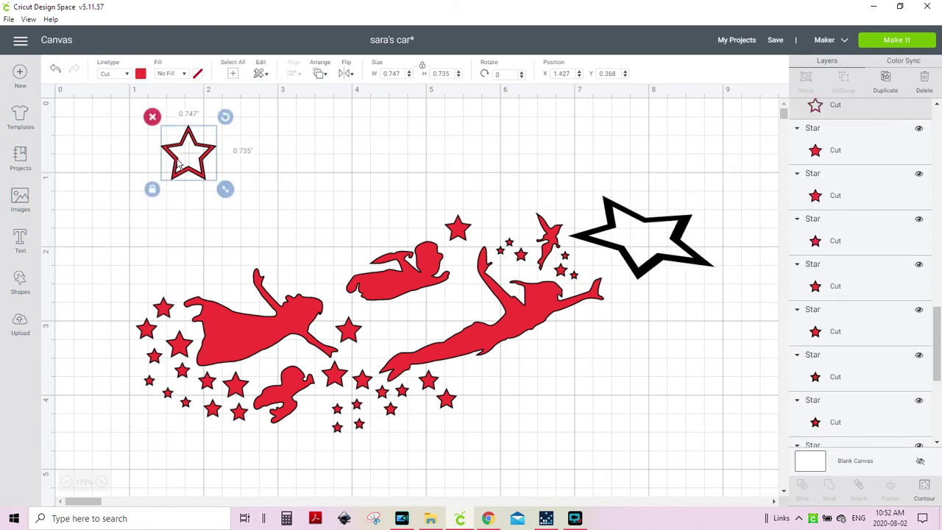
pyautogui.click(151, 118)
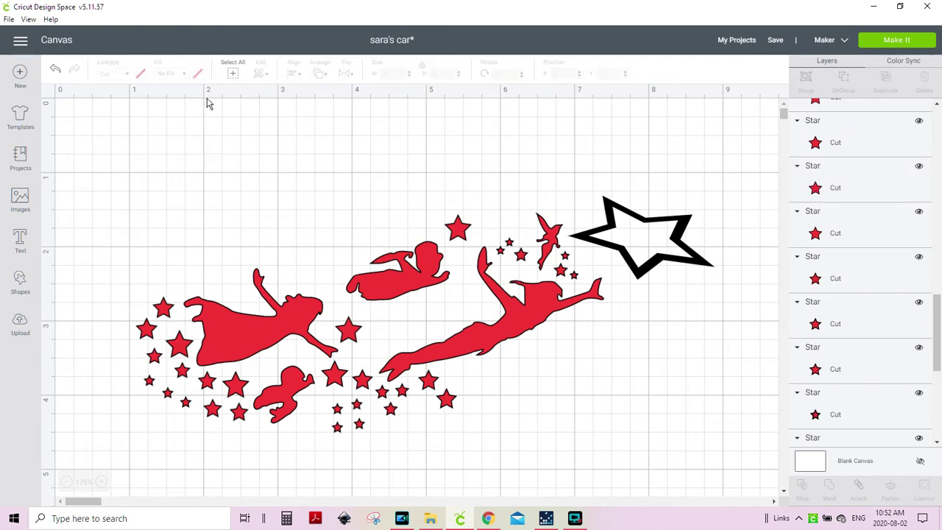
# Step: Attach all silhouettes and stars together and shrink the design to about 6.94 by 2.84 inches
pyautogui.click(234, 77)
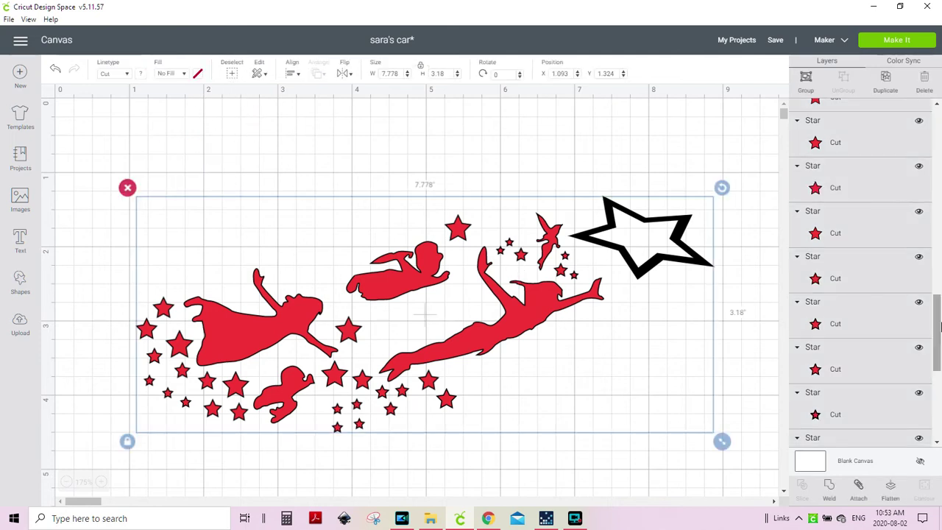
pyautogui.click(858, 487)
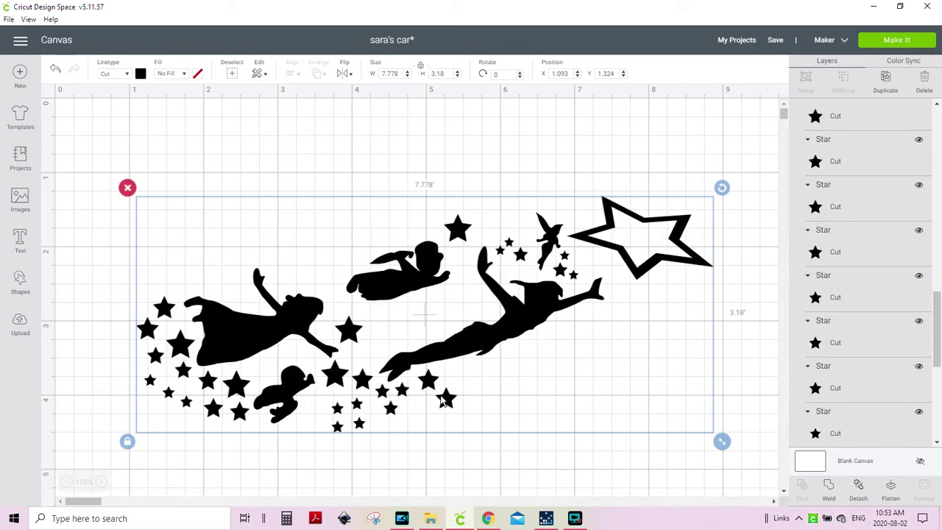
pyautogui.moveTo(724, 444); pyautogui.dragTo(671, 431)
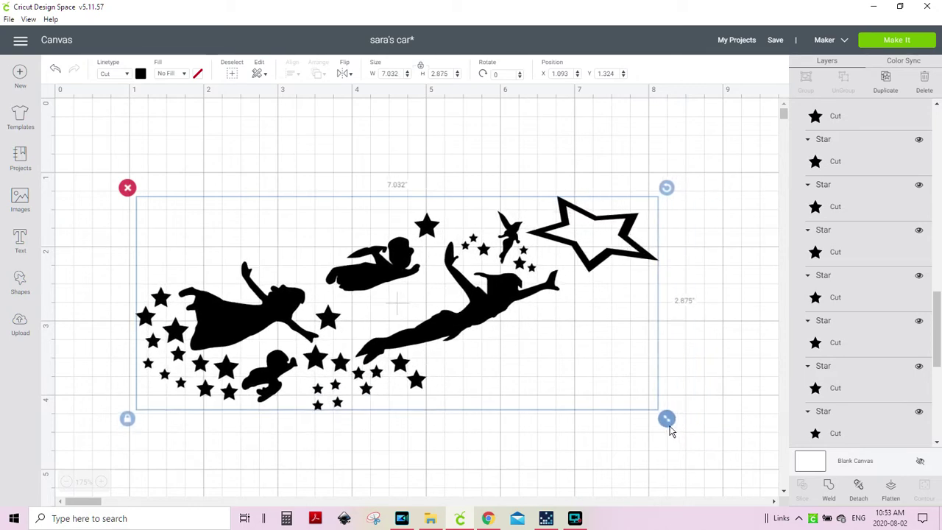
pyautogui.moveTo(670, 425); pyautogui.dragTo(661, 419)
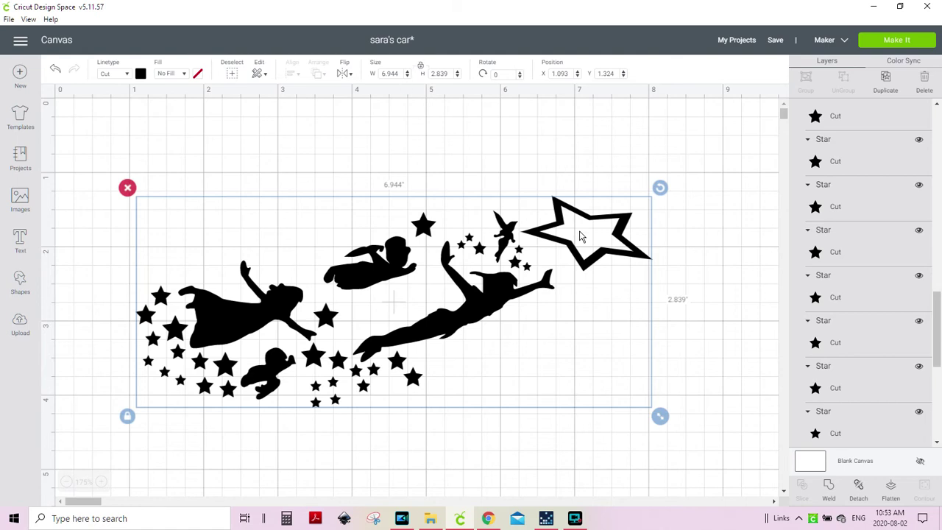
# Step: Preview the attached design along the 12 by 24 inch cutting mat, then cancel back to the canvas
pyautogui.click(890, 43)
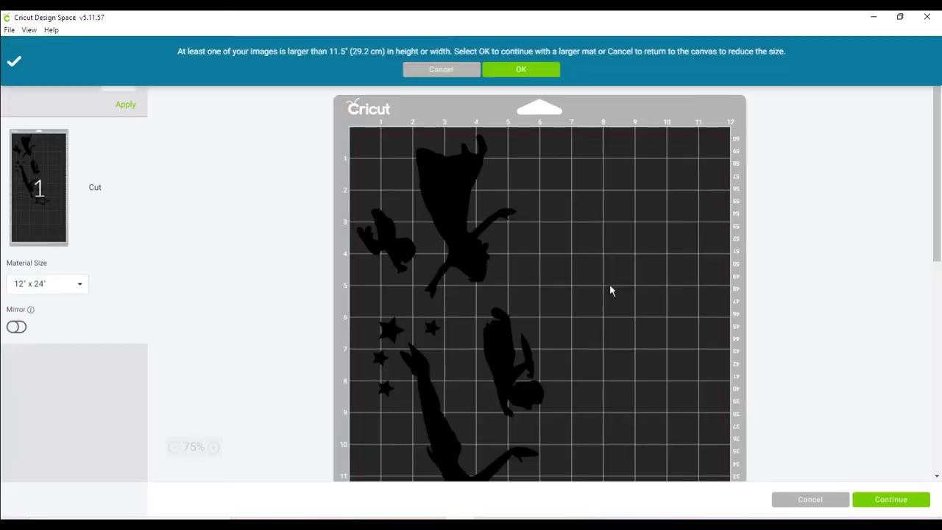
pyautogui.scroll(-3, 546, 322)
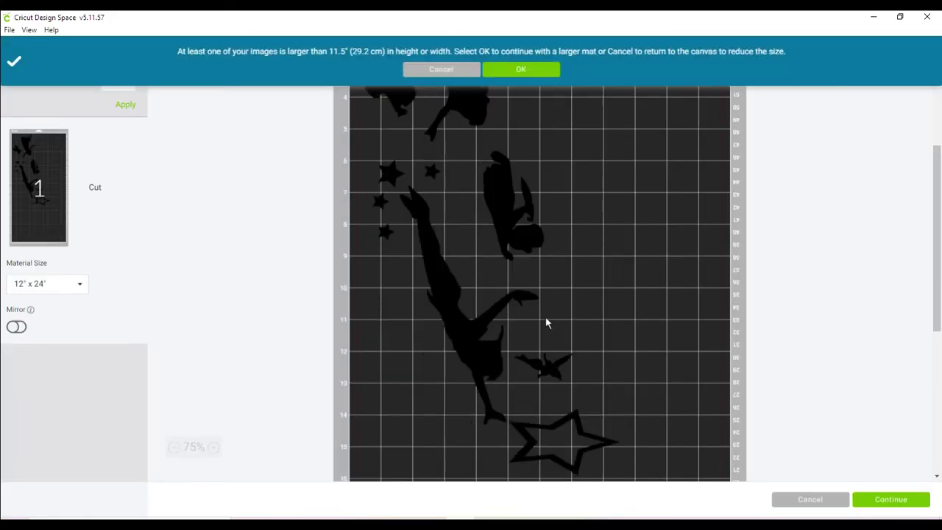
pyautogui.click(821, 501)
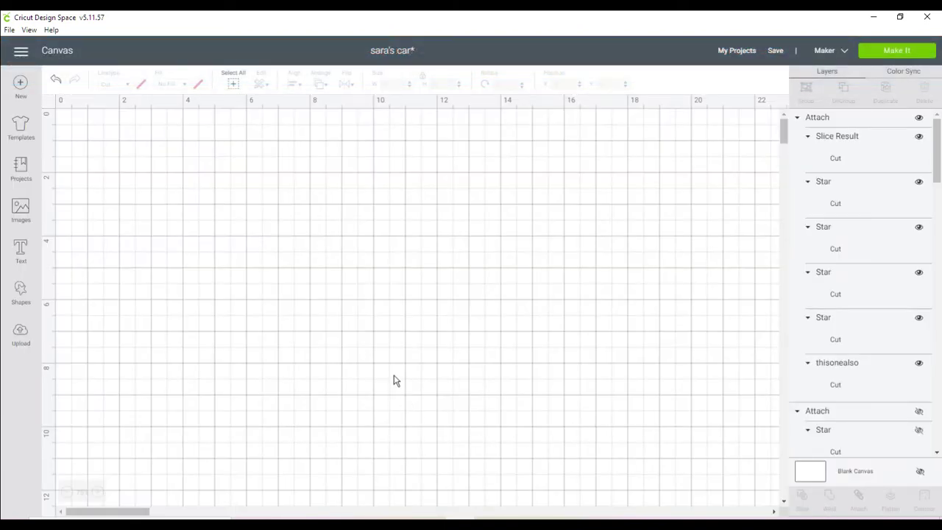
# Step: Shrink the attached four-star design to about 8.03 by 4.24 inches
pyautogui.click(500, 308)
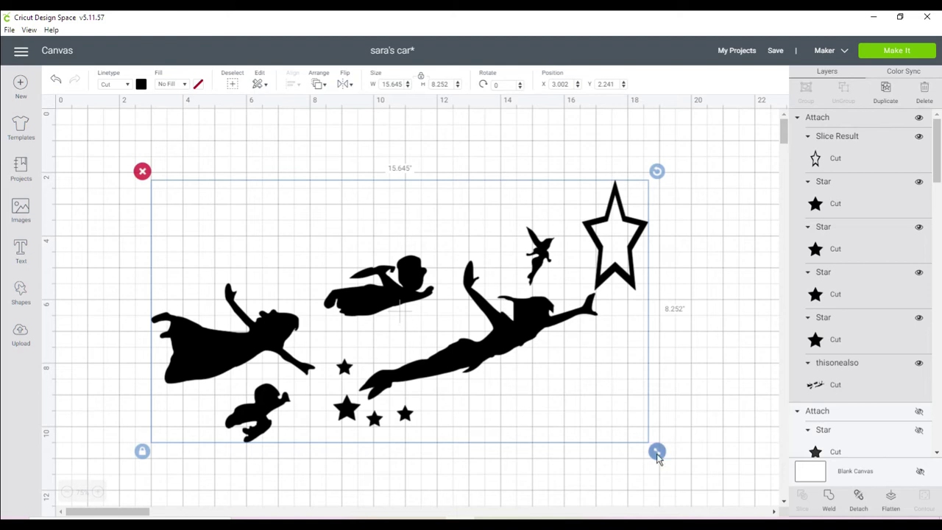
pyautogui.moveTo(658, 451); pyautogui.dragTo(500, 369)
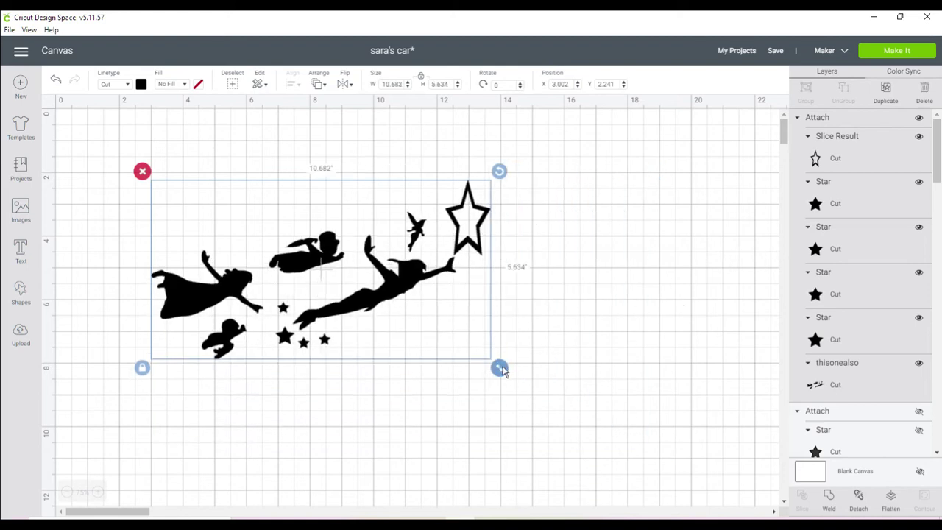
pyautogui.moveTo(500, 371); pyautogui.dragTo(416, 326)
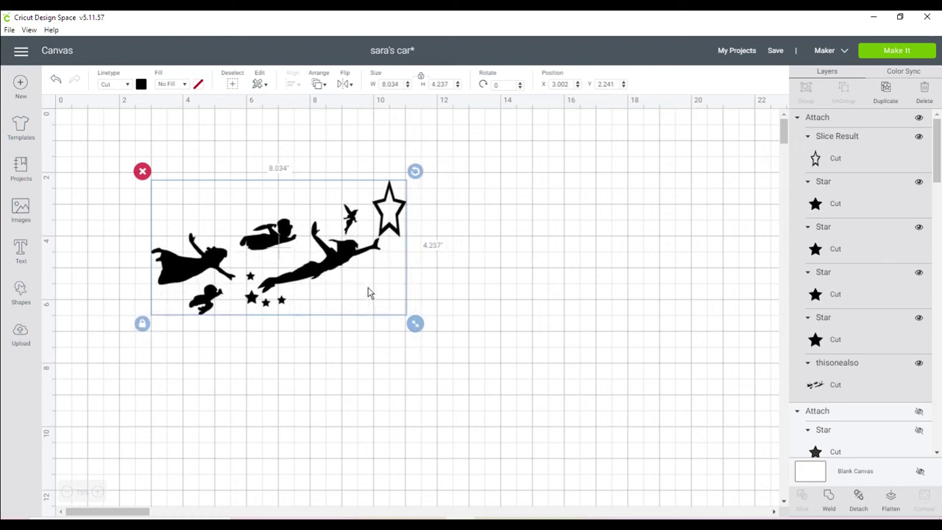
# Step: Recolour the shrunken four-star design red and preview it on the cutting mat, then return to the canvas
pyautogui.click(142, 85)
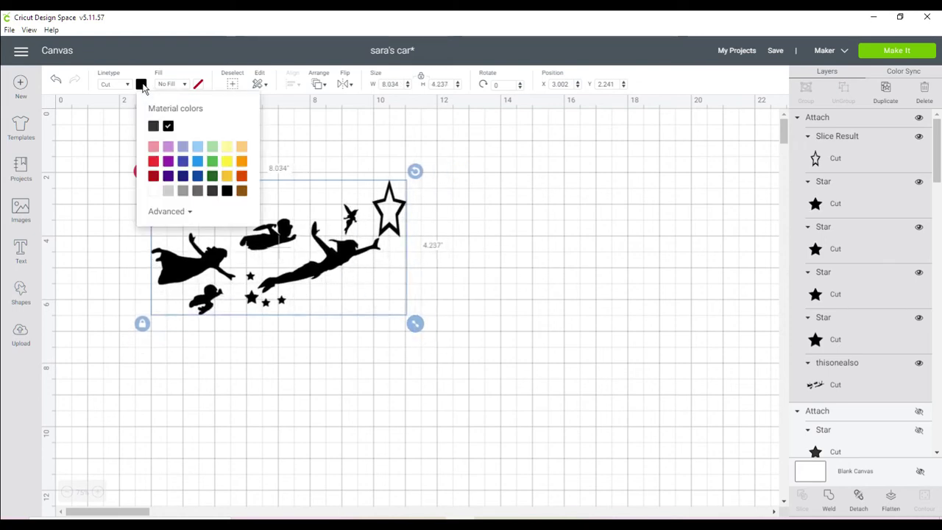
pyautogui.click(153, 161)
pyautogui.click(591, 265)
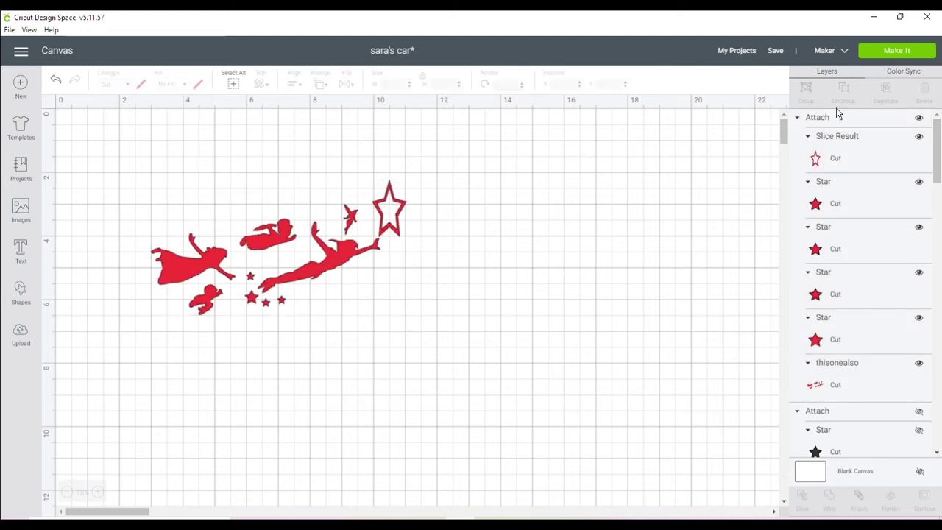
pyautogui.click(896, 51)
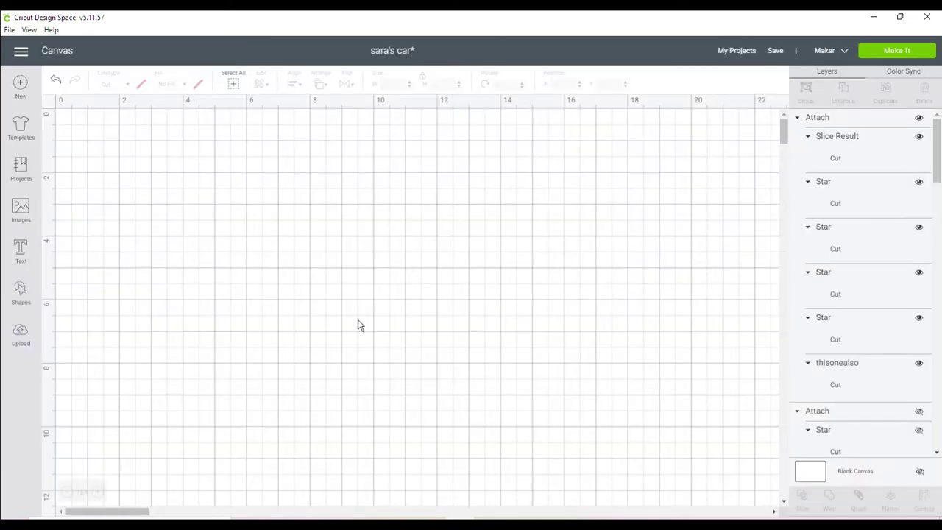
# Step: Delete the red four-star design and show the hidden attached design with many stars
pyautogui.moveTo(153, 139); pyautogui.dragTo(452, 363)
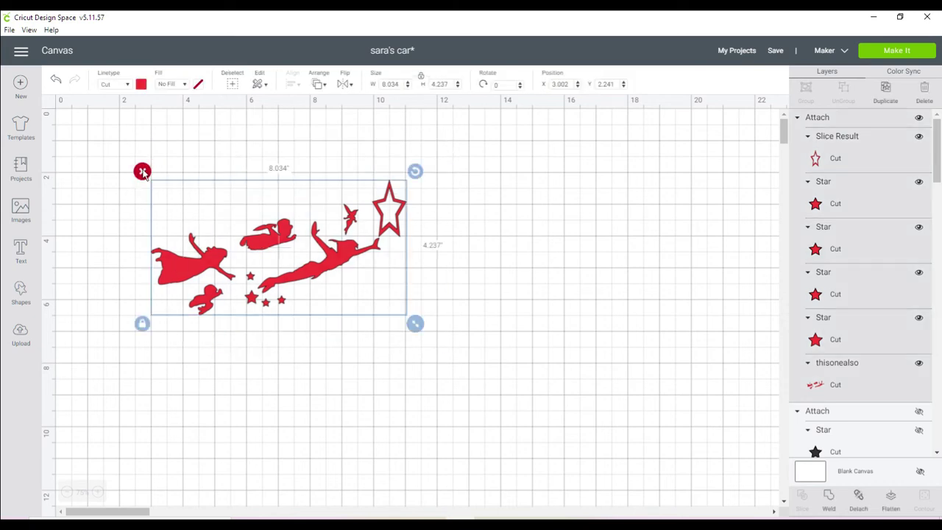
pyautogui.click(142, 171)
pyautogui.click(920, 118)
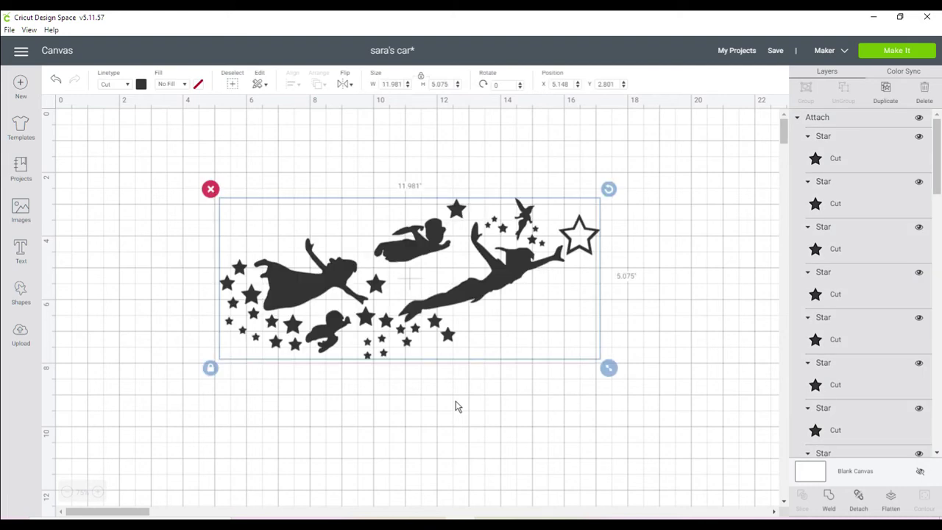
# Step: Recolour the many-star design red and preview it on the cutting mat, then return to the canvas
pyautogui.click(141, 85)
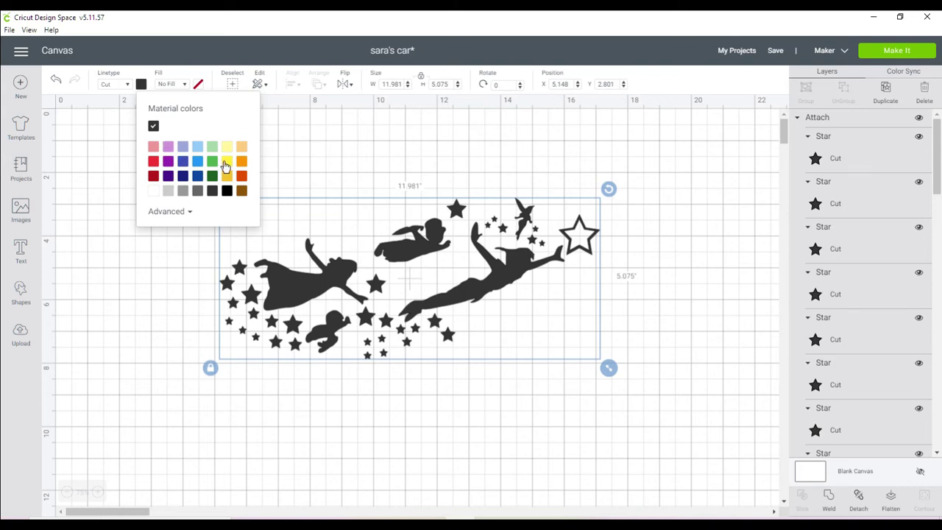
pyautogui.click(153, 161)
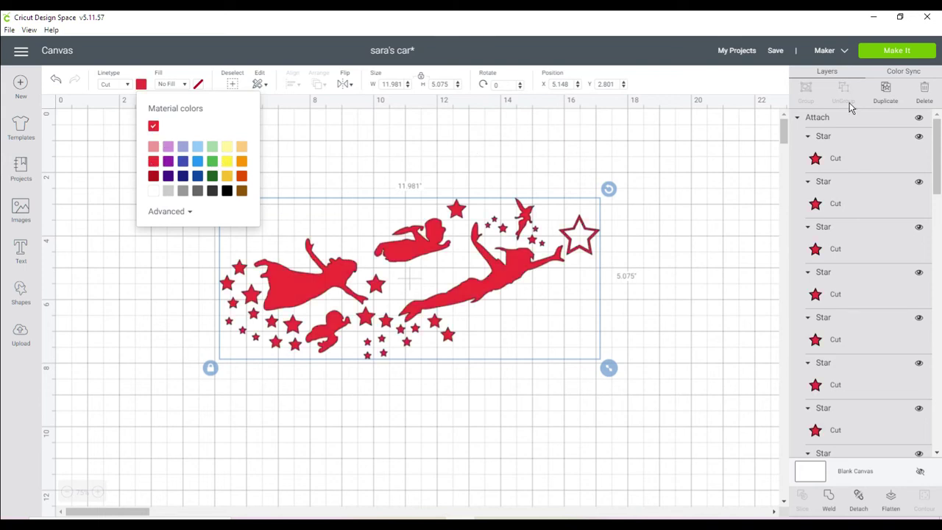
pyautogui.click(892, 53)
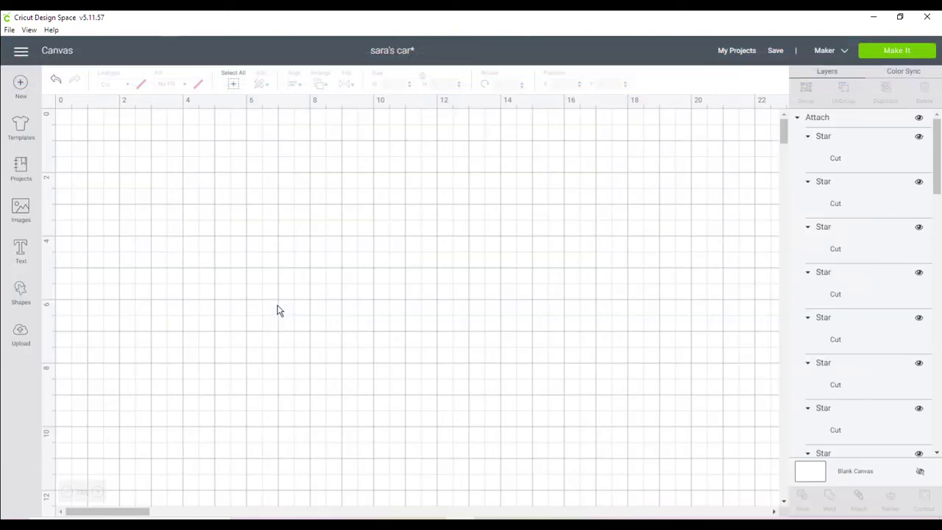
# Step: Shrink the red many-star design proportionally to about 6.96 by 2.95 inches
pyautogui.click(467, 298)
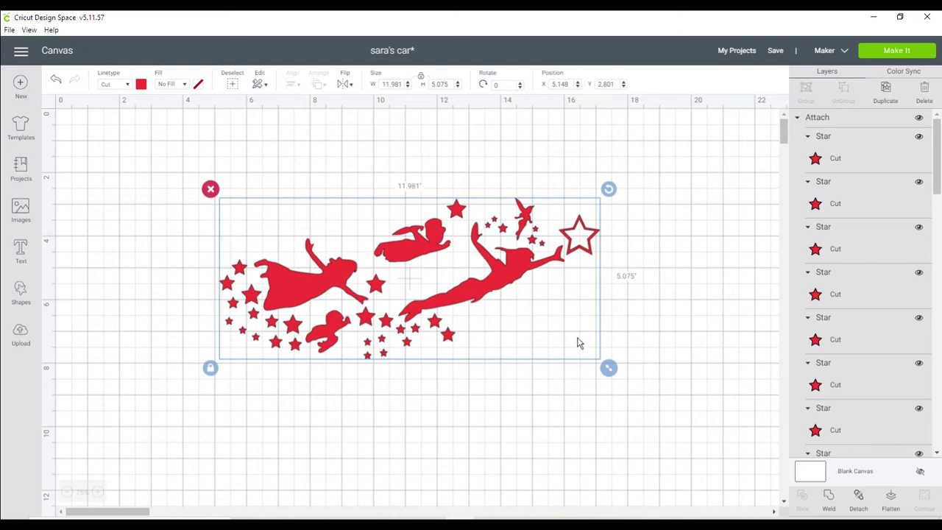
pyautogui.moveTo(609, 367); pyautogui.dragTo(496, 318)
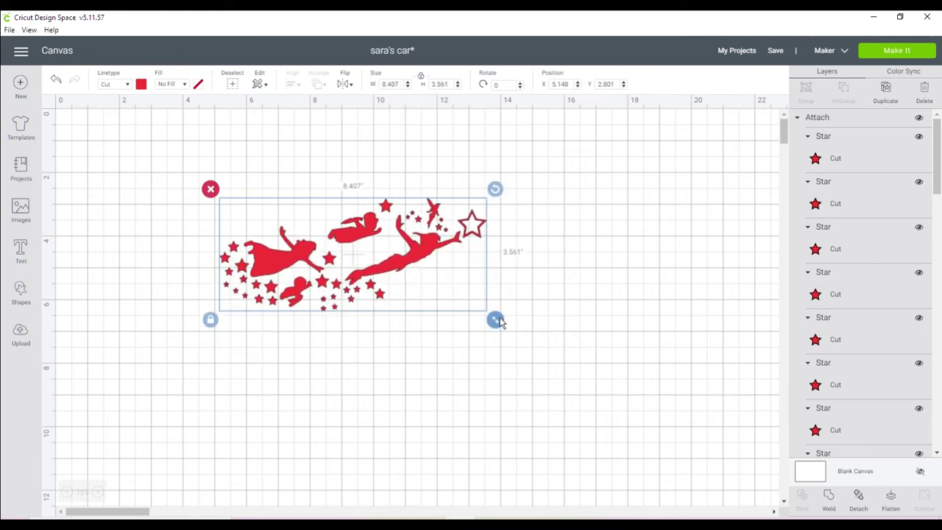
pyautogui.moveTo(497, 322); pyautogui.dragTo(477, 307)
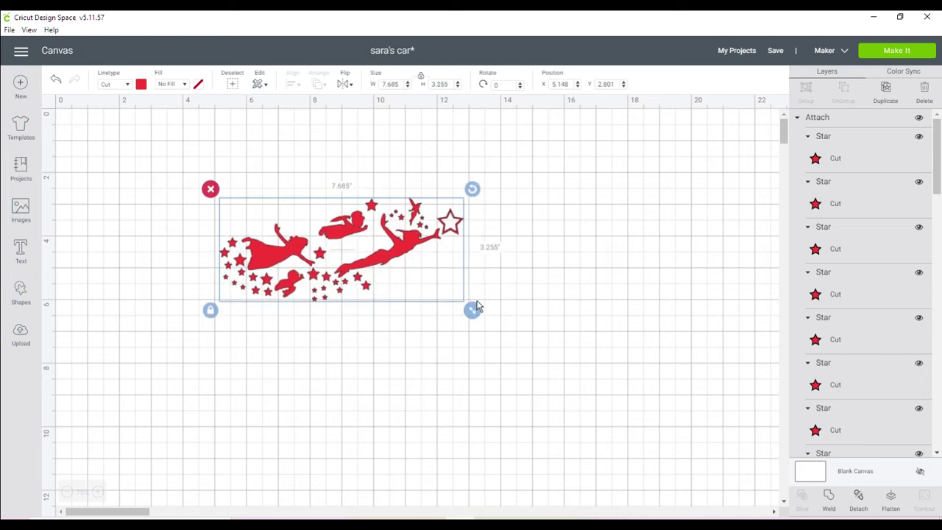
pyautogui.moveTo(477, 308); pyautogui.dragTo(454, 301)
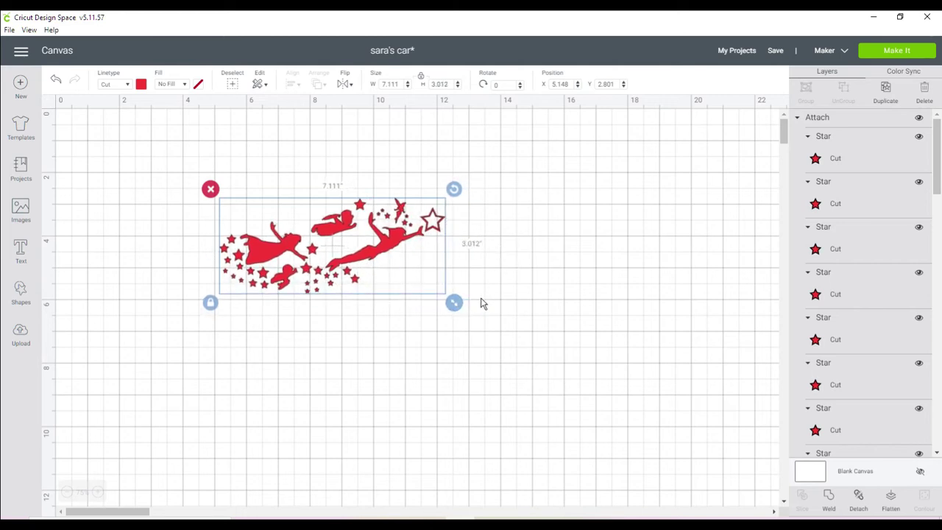
pyautogui.moveTo(453, 307); pyautogui.dragTo(448, 303)
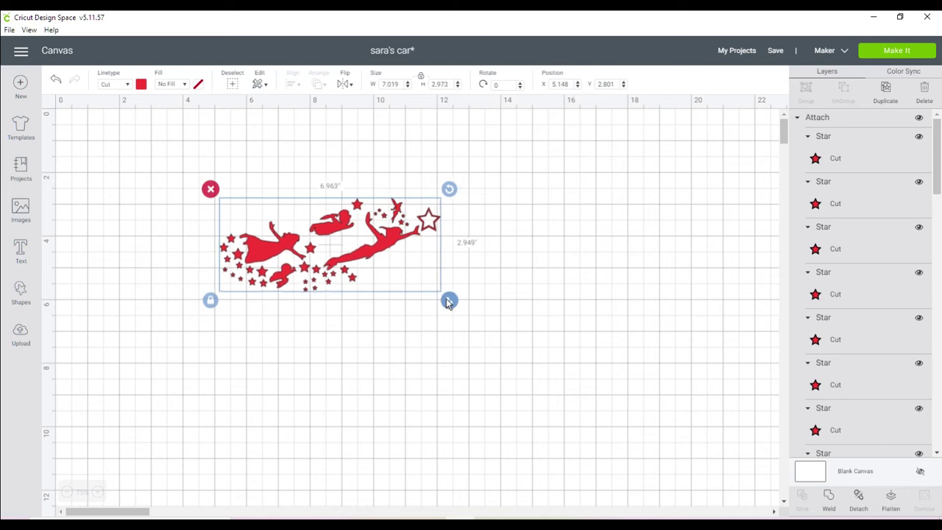